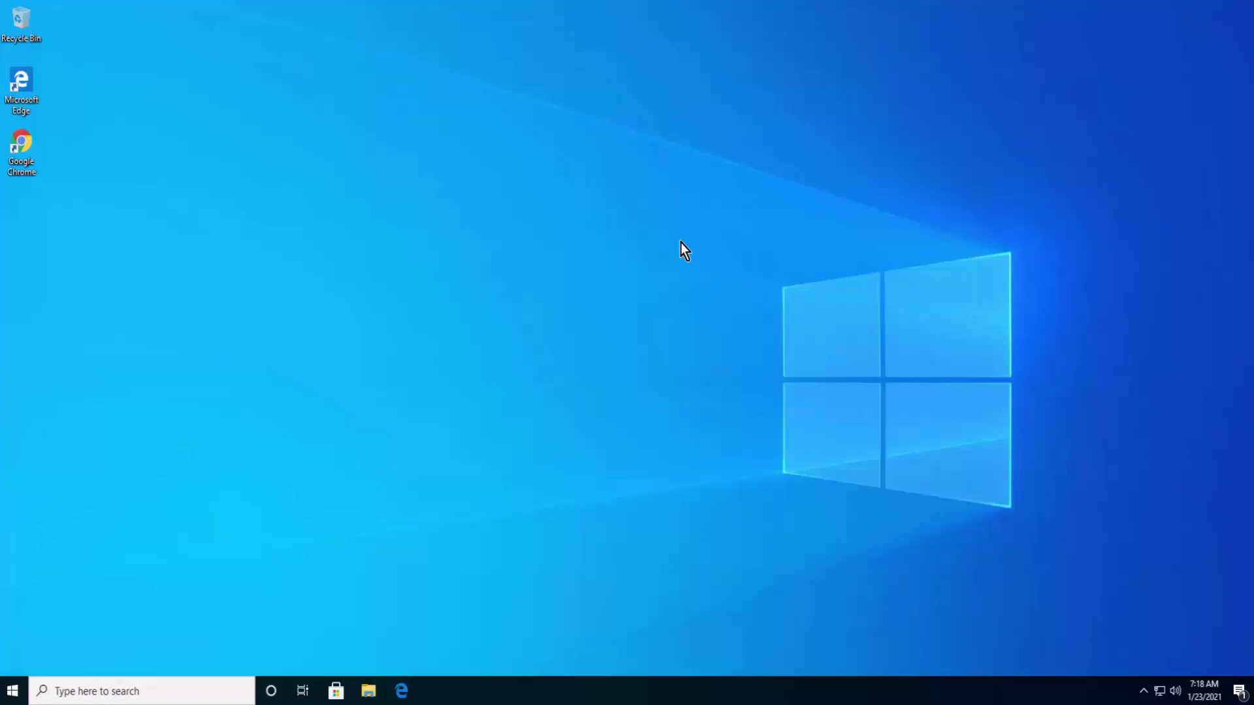
# Run dxdiag, check the graphics adapter's name and driver details in the display information, and close the tool
pyautogui.press('super+r')
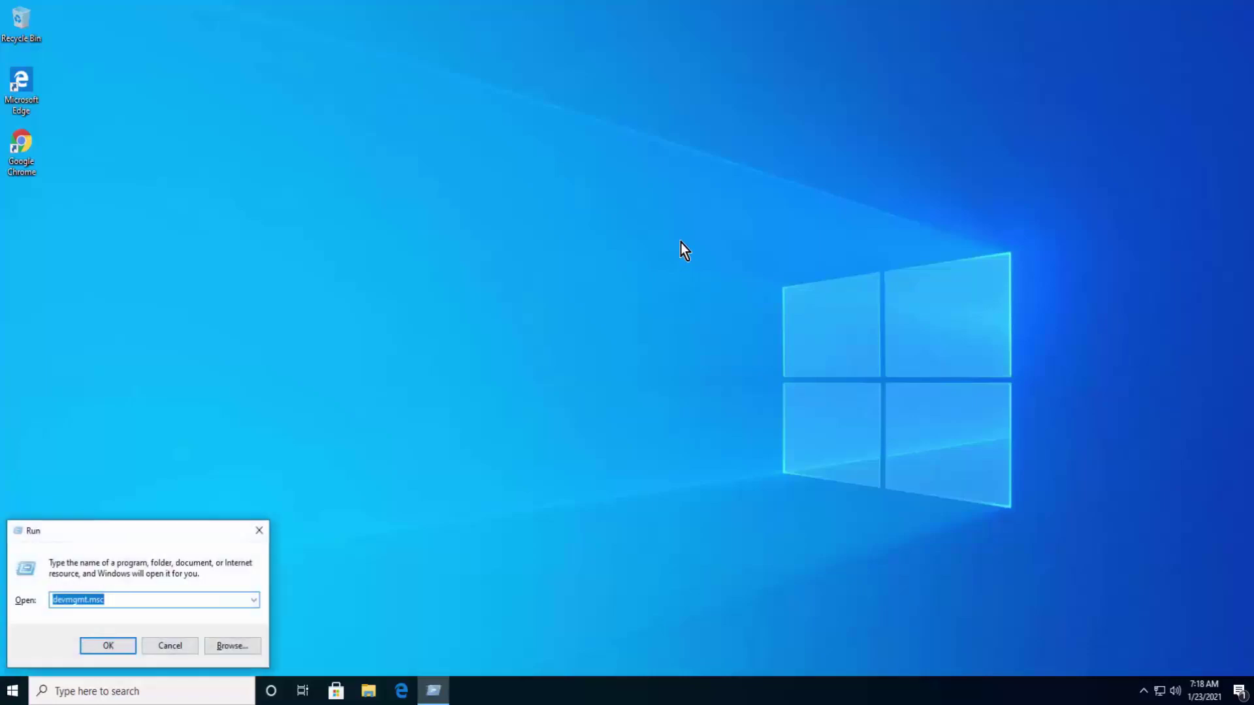
pyautogui.write('dx')
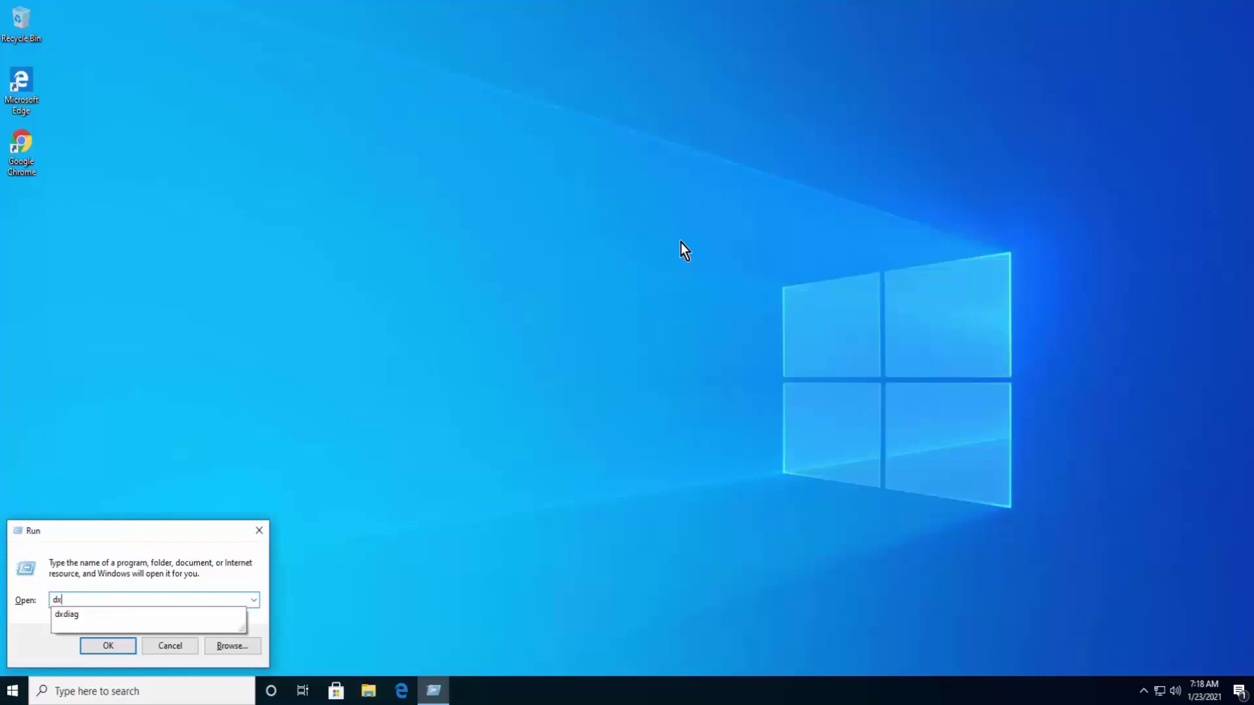
pyautogui.press('Down')
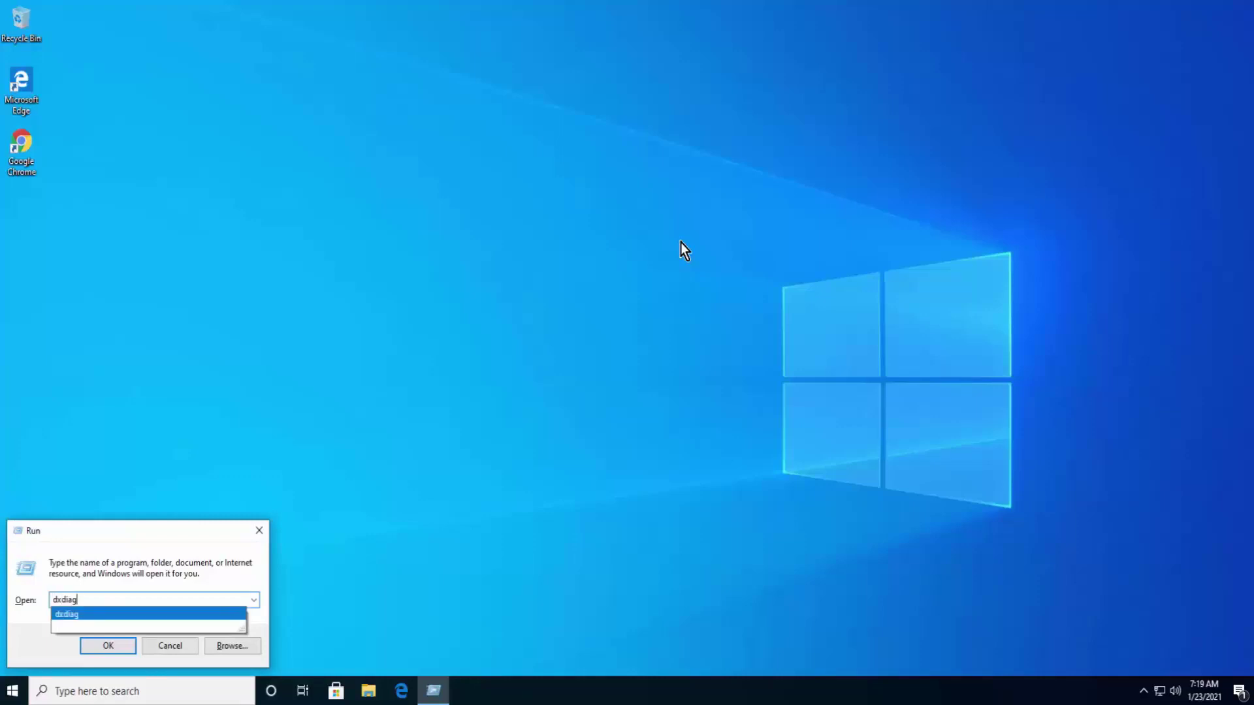
pyautogui.click(113, 645)
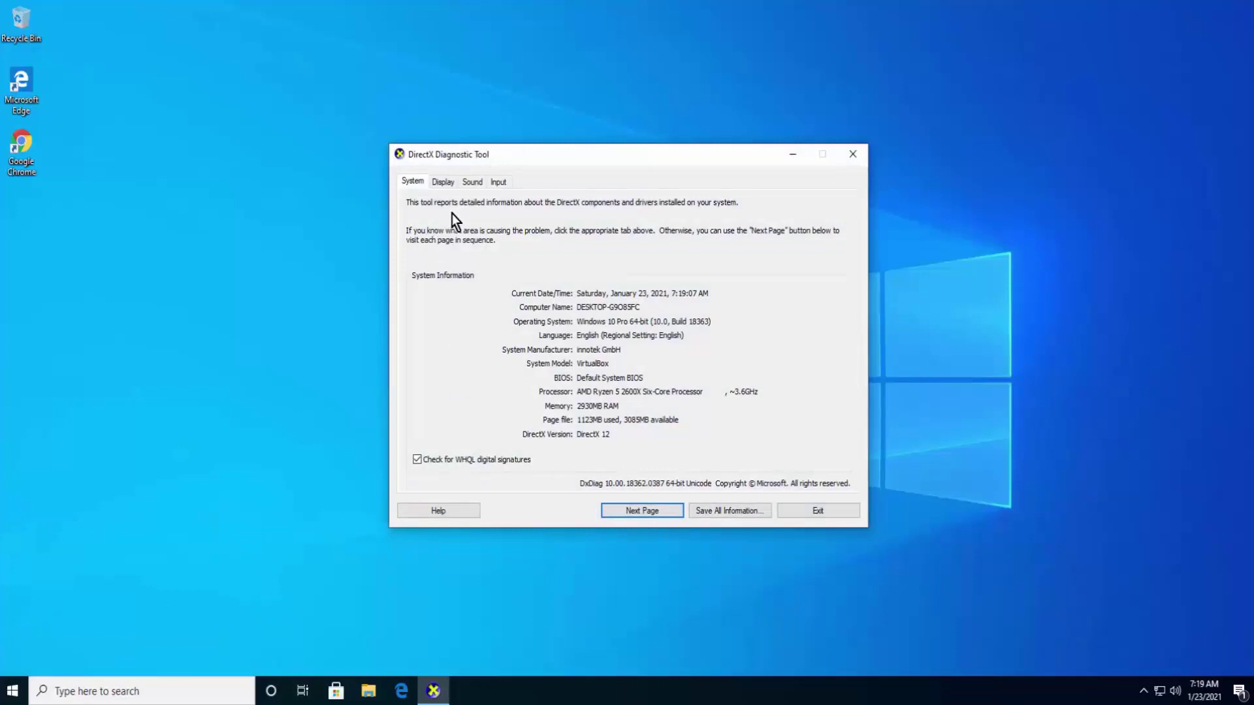
pyautogui.click(448, 187)
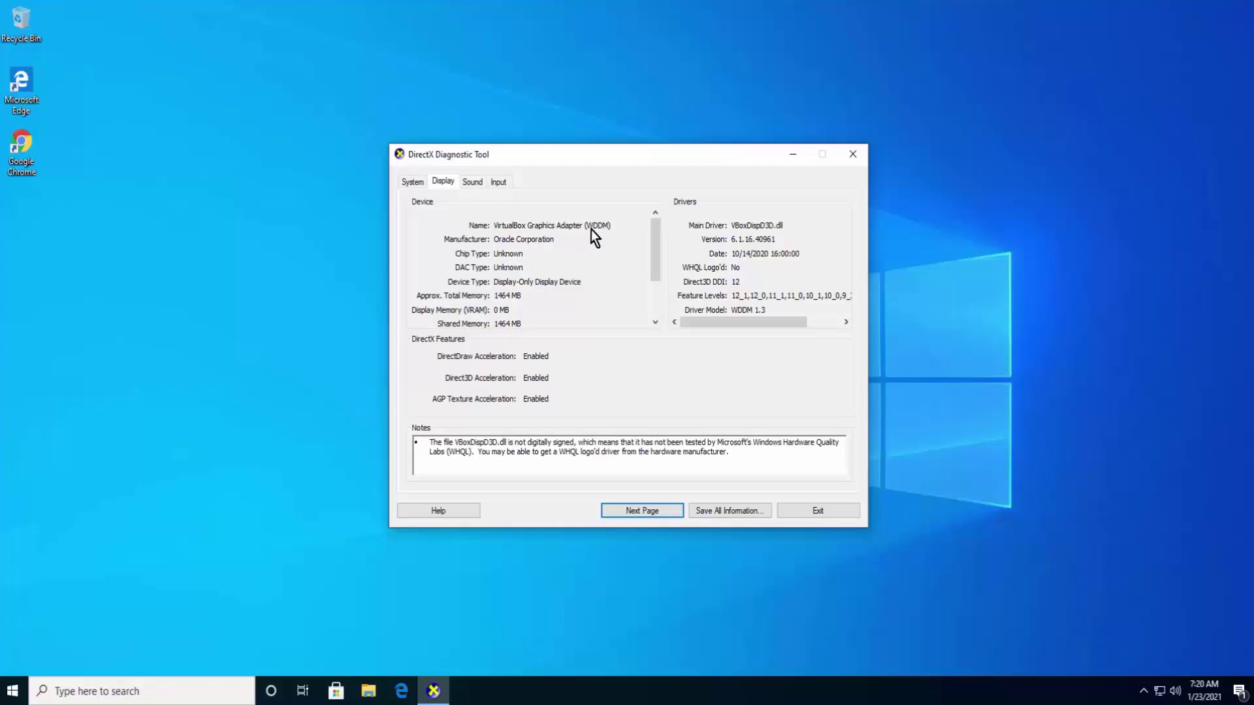
pyautogui.click(846, 155)
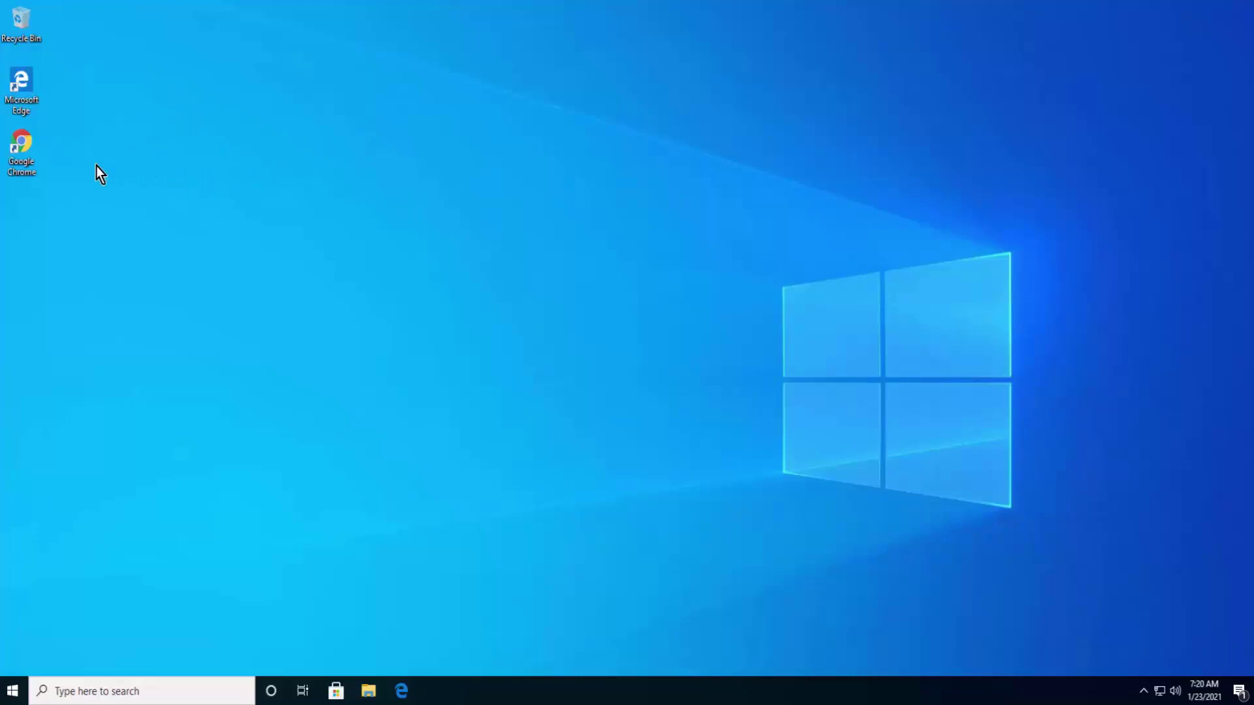
# Open the Safe Search page of tezadvise.com in Google Chrome
pyautogui.doubleClick(29, 163)
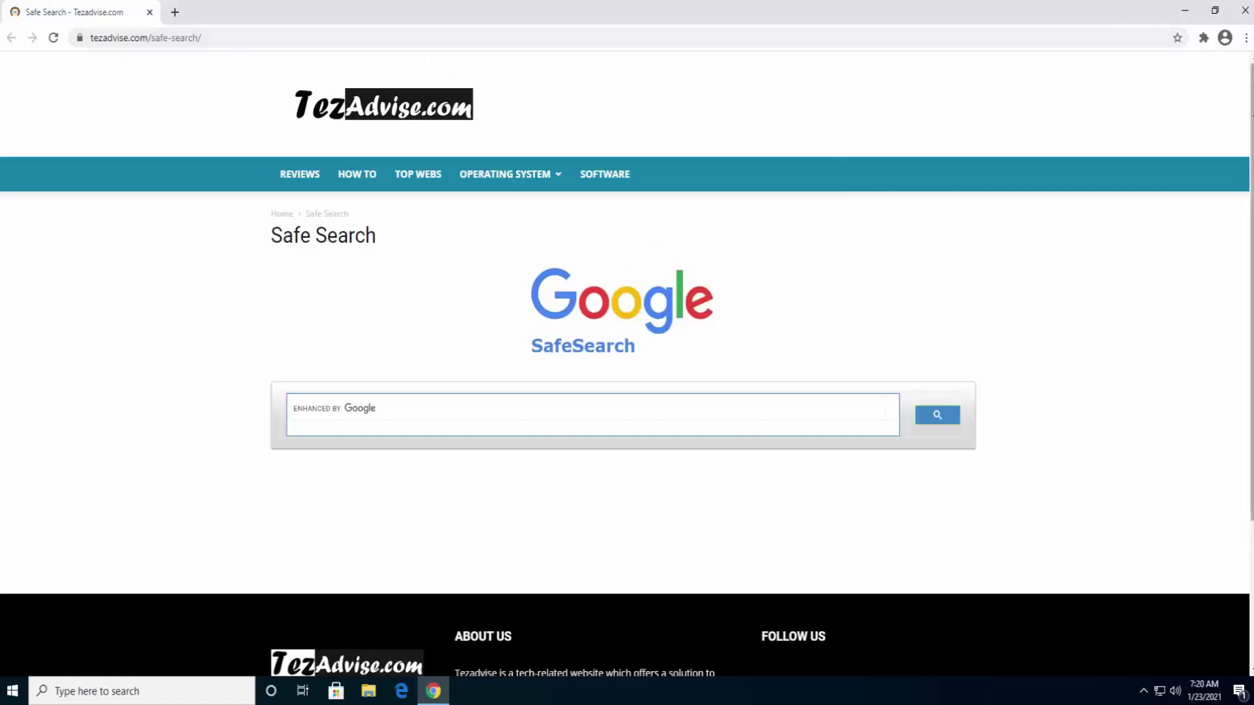
pyautogui.scroll(-5, 1244, 356)
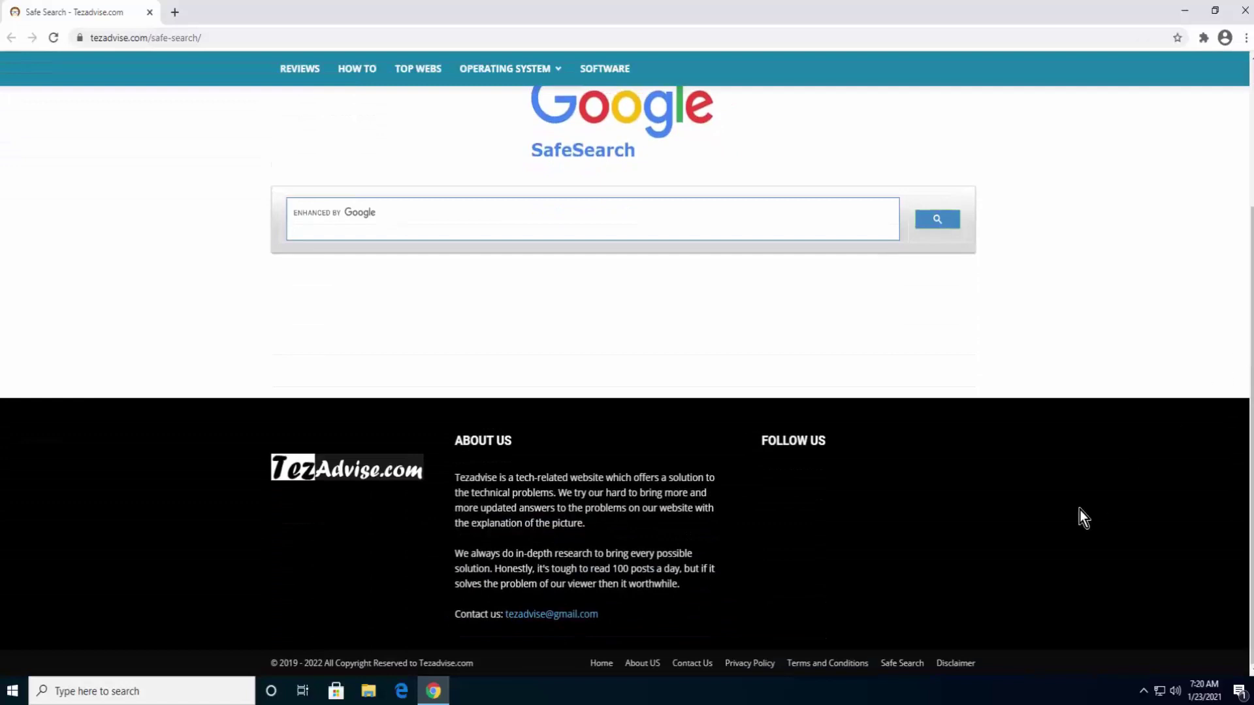
pyautogui.click(911, 666)
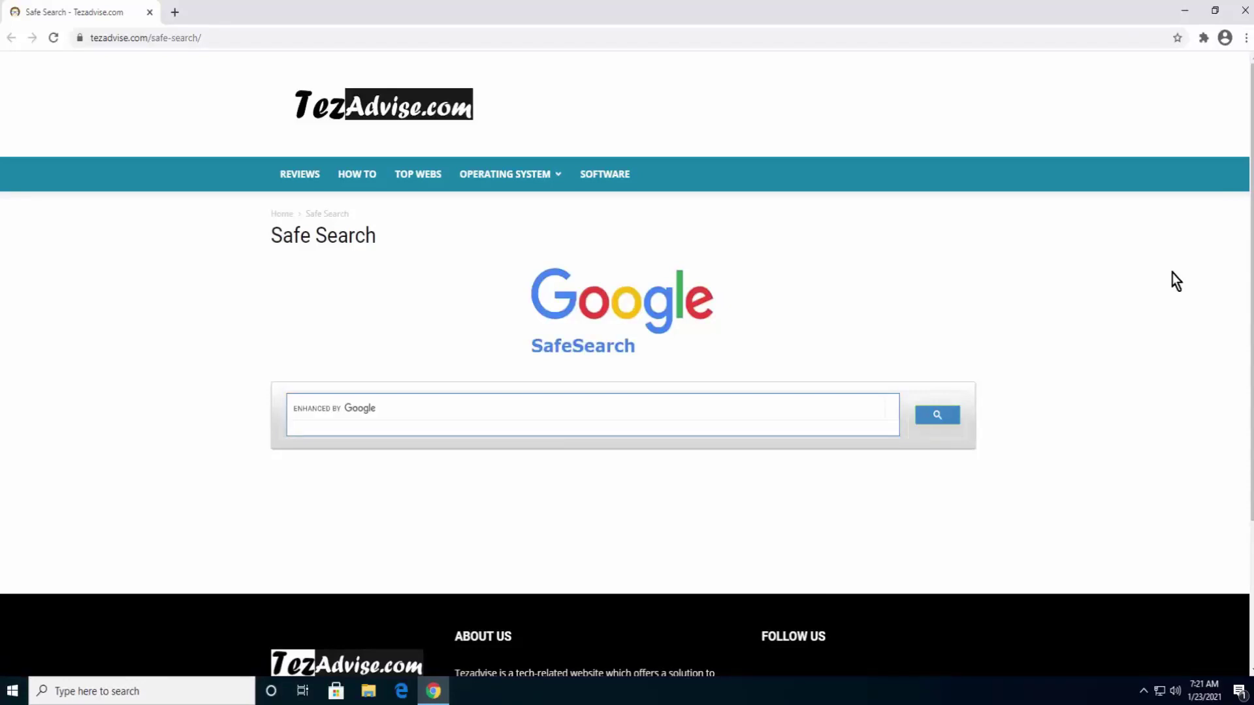
pyautogui.scroll(-3, 813, 256)
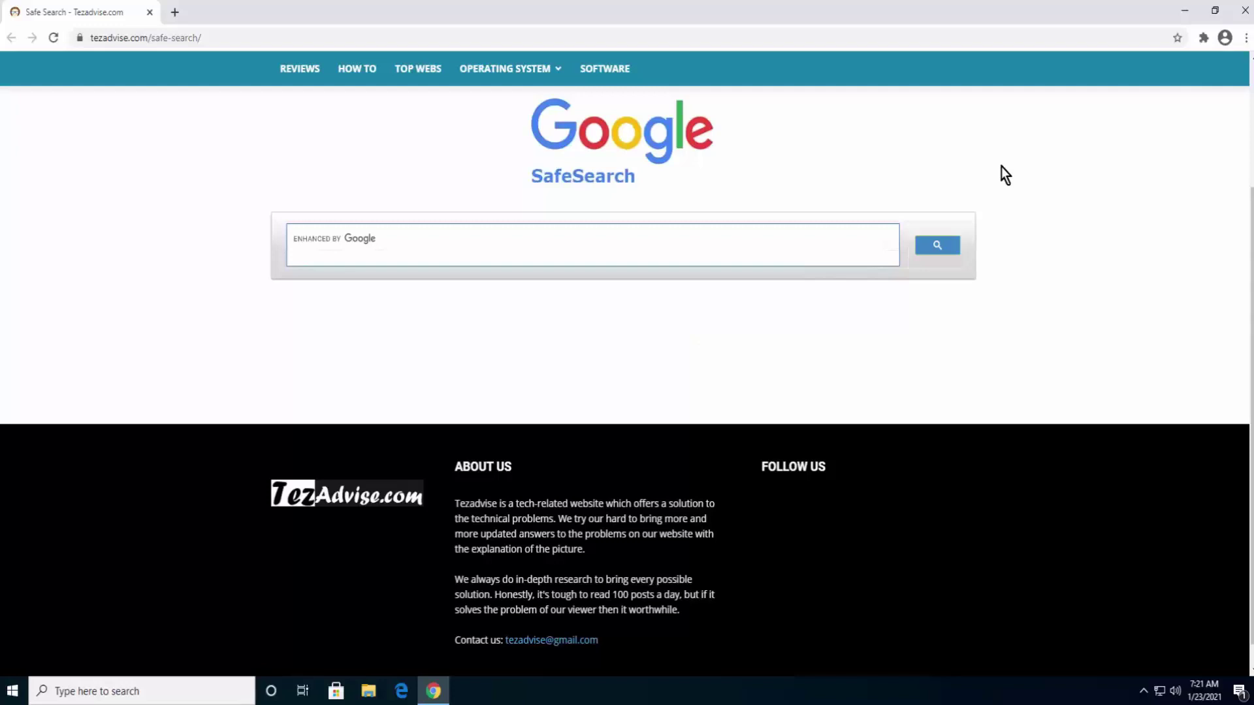
# Search for "Nvida 1080 ti driver" in Safe Search and look through the results
pyautogui.click(777, 235)
pyautogui.write('Nvida 1080 ti driver')
pyautogui.click(937, 245)
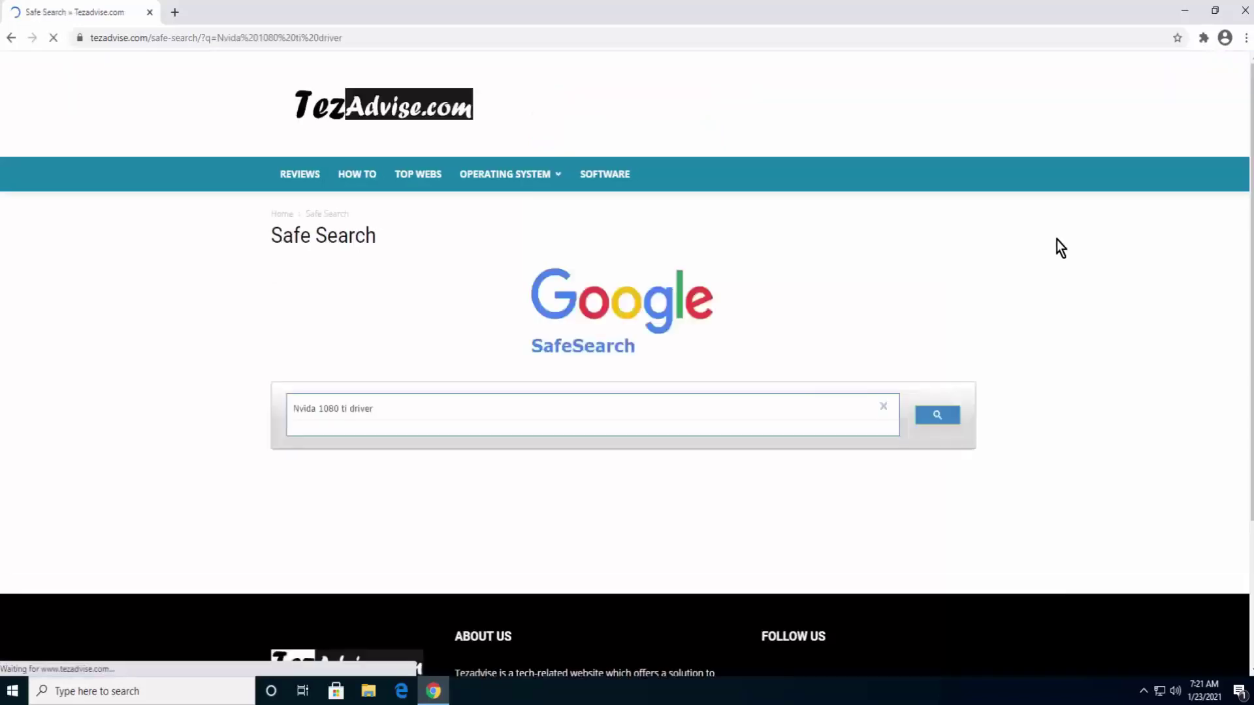
pyautogui.scroll(-2, 1056, 239)
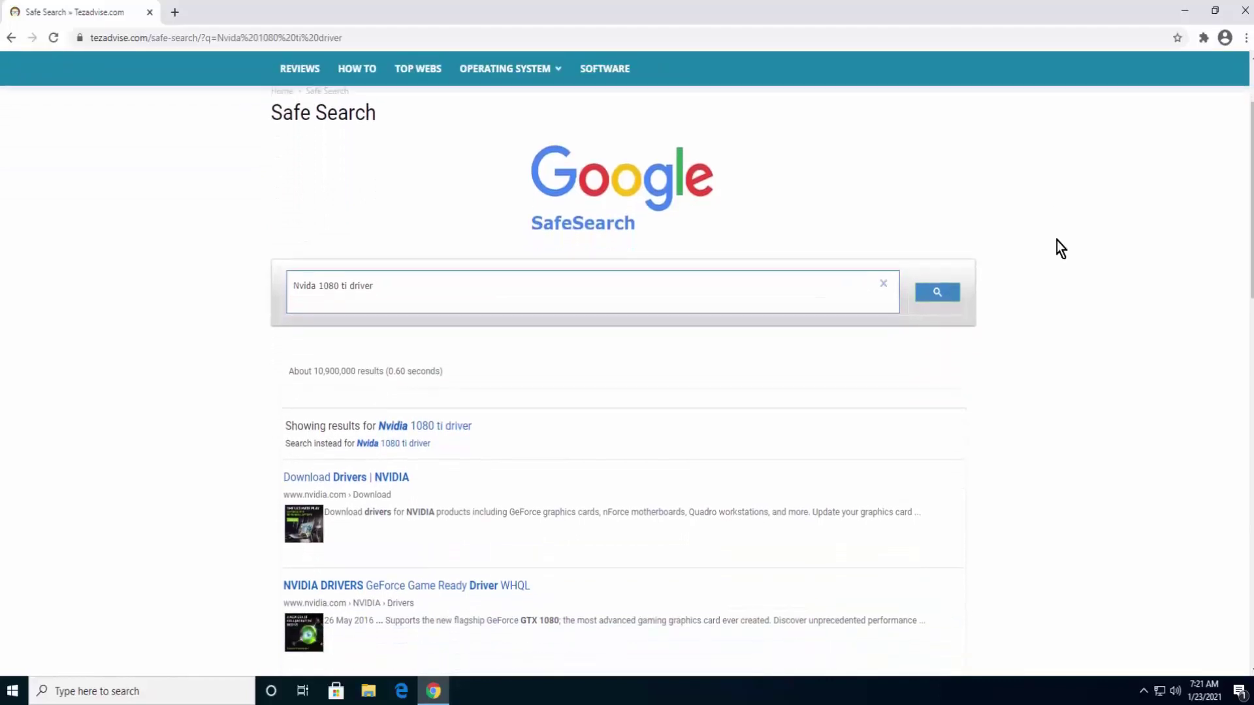
pyautogui.scroll(-2, 1058, 243)
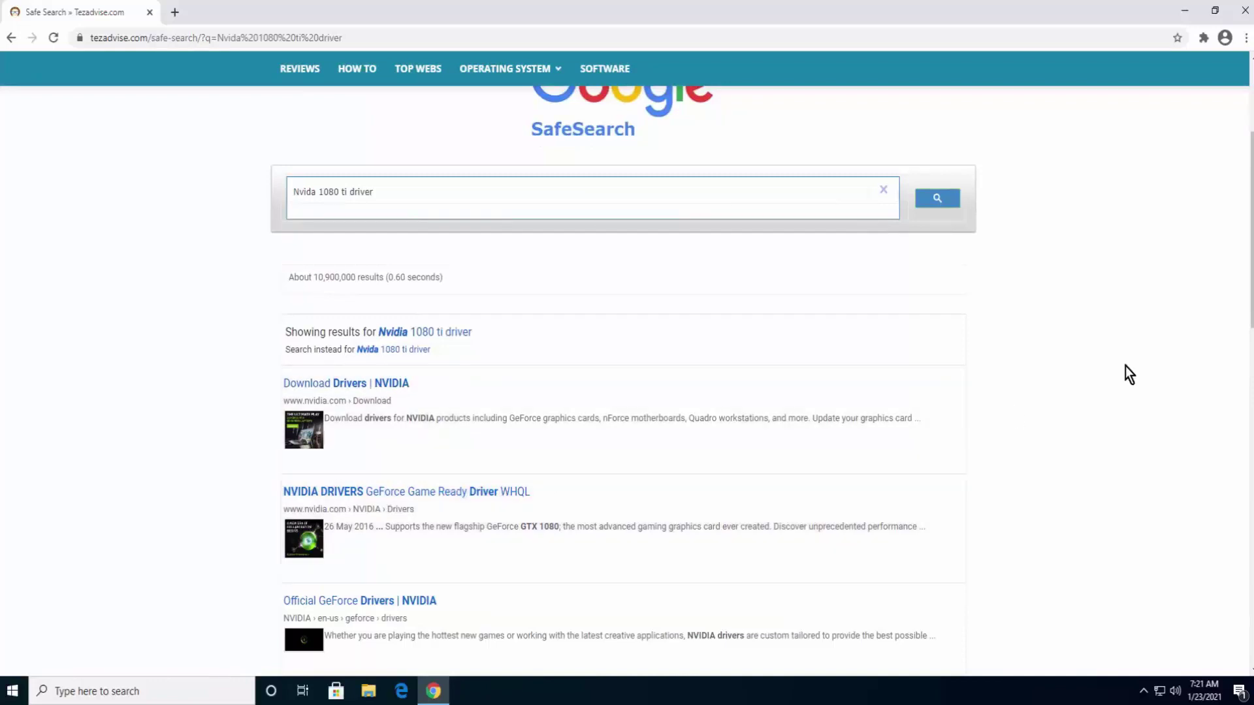
# Run dxdiag again to compare the display adapter's name with the searched driver, and close the tool
pyautogui.press('super+r')
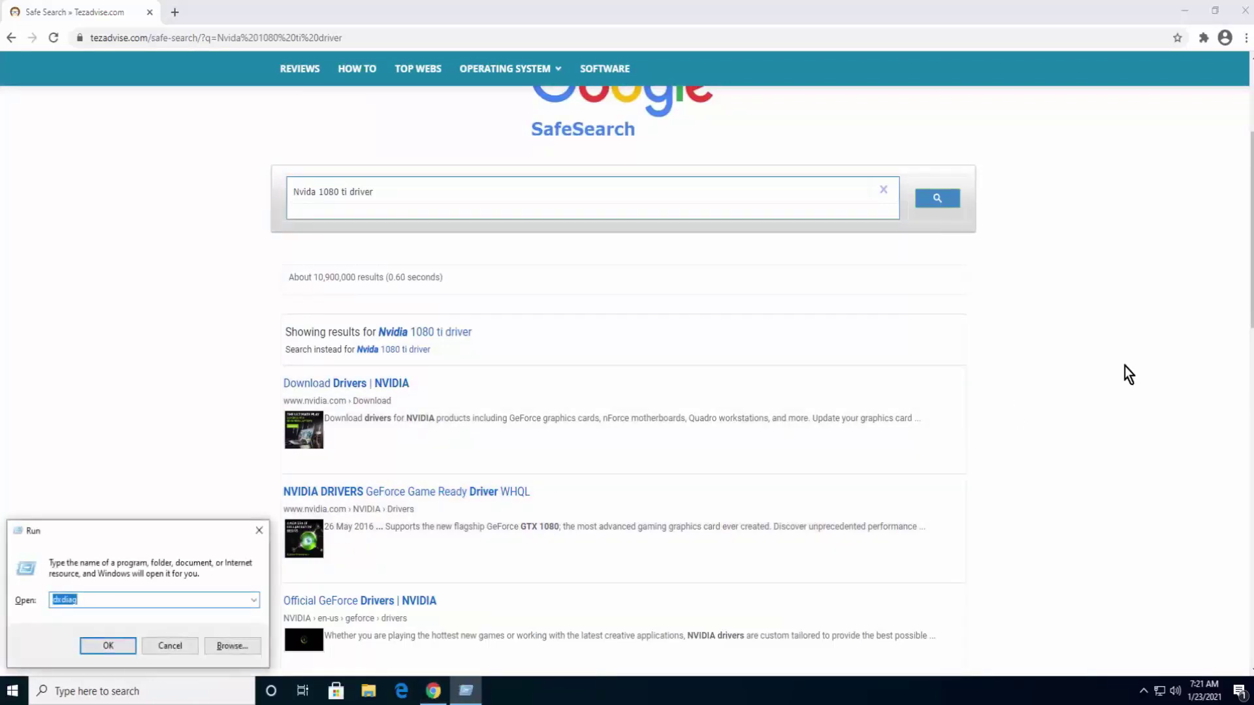
pyautogui.press('Return')
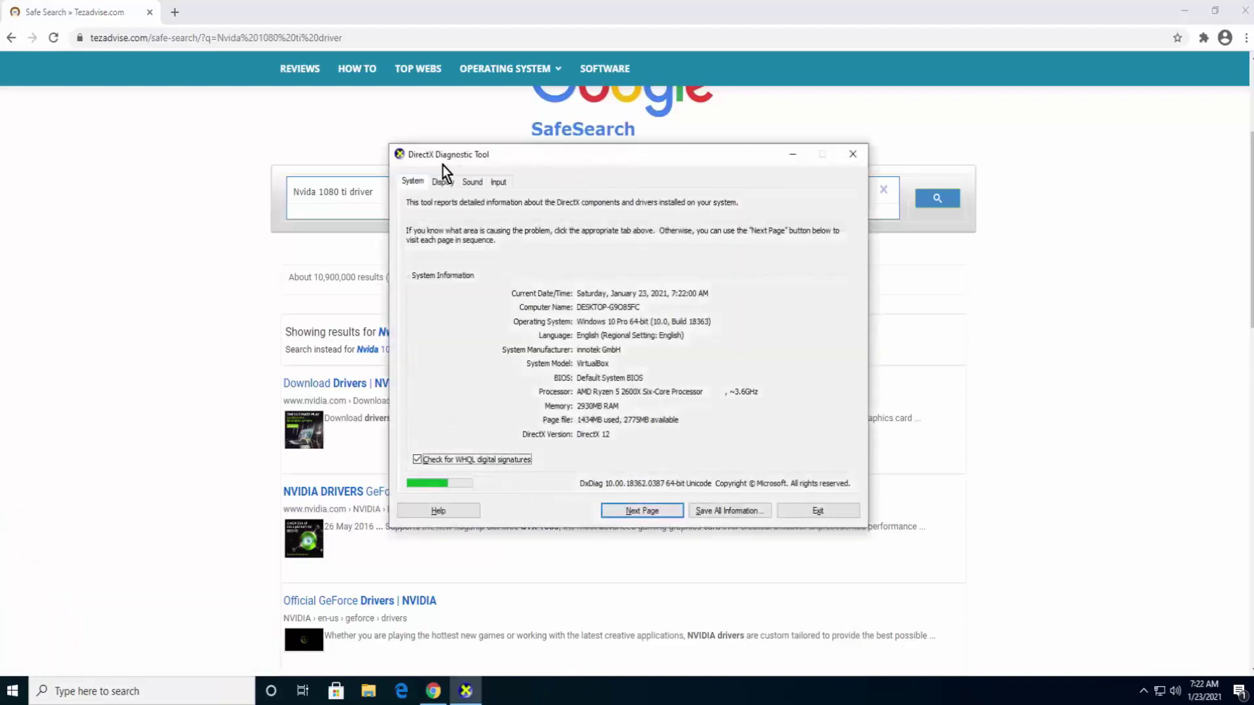
pyautogui.click(444, 183)
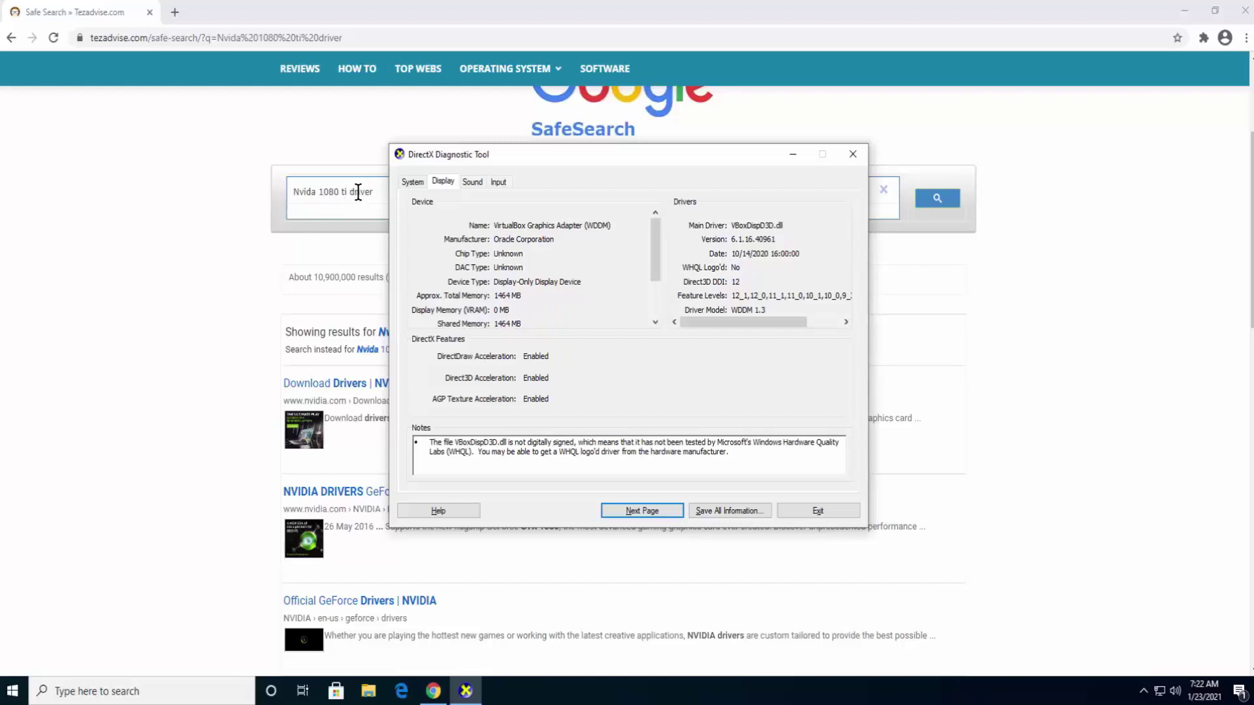
pyautogui.click(853, 154)
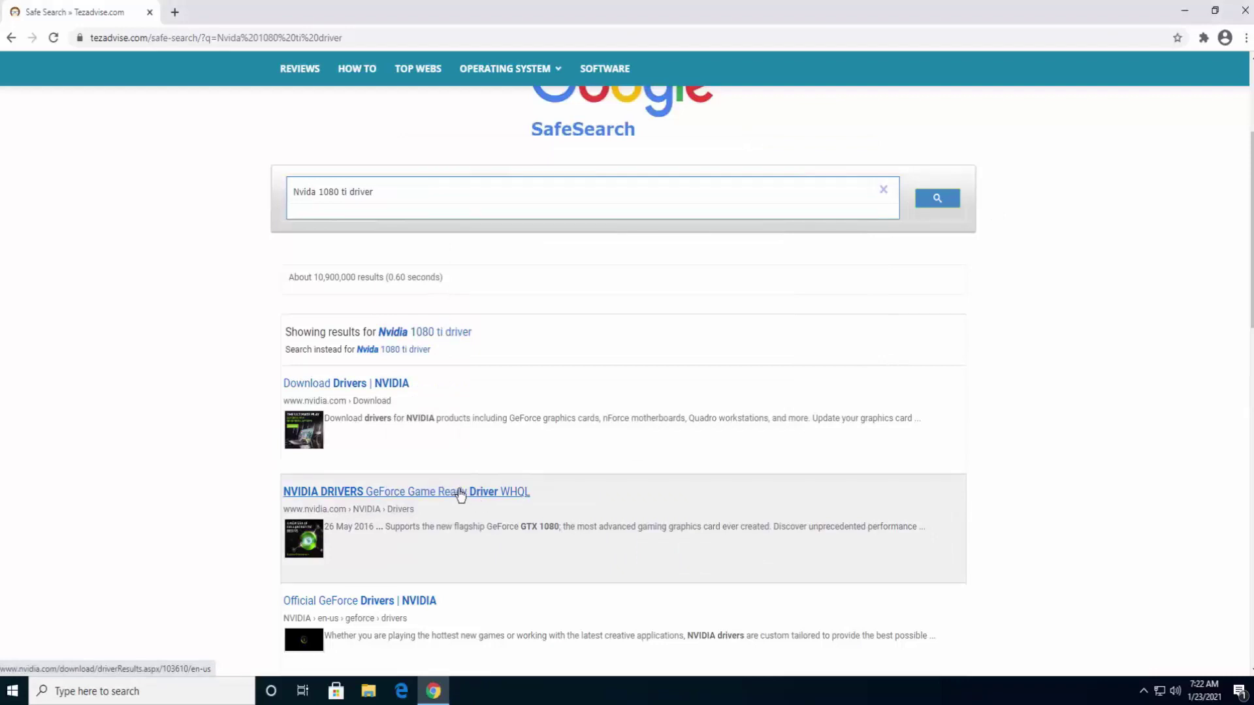
# Open the NVIDIA GeForce Game Ready Driver WHQL result and start downloading driver version 368.25 for Windows 10 64-bit
pyautogui.click(503, 499)
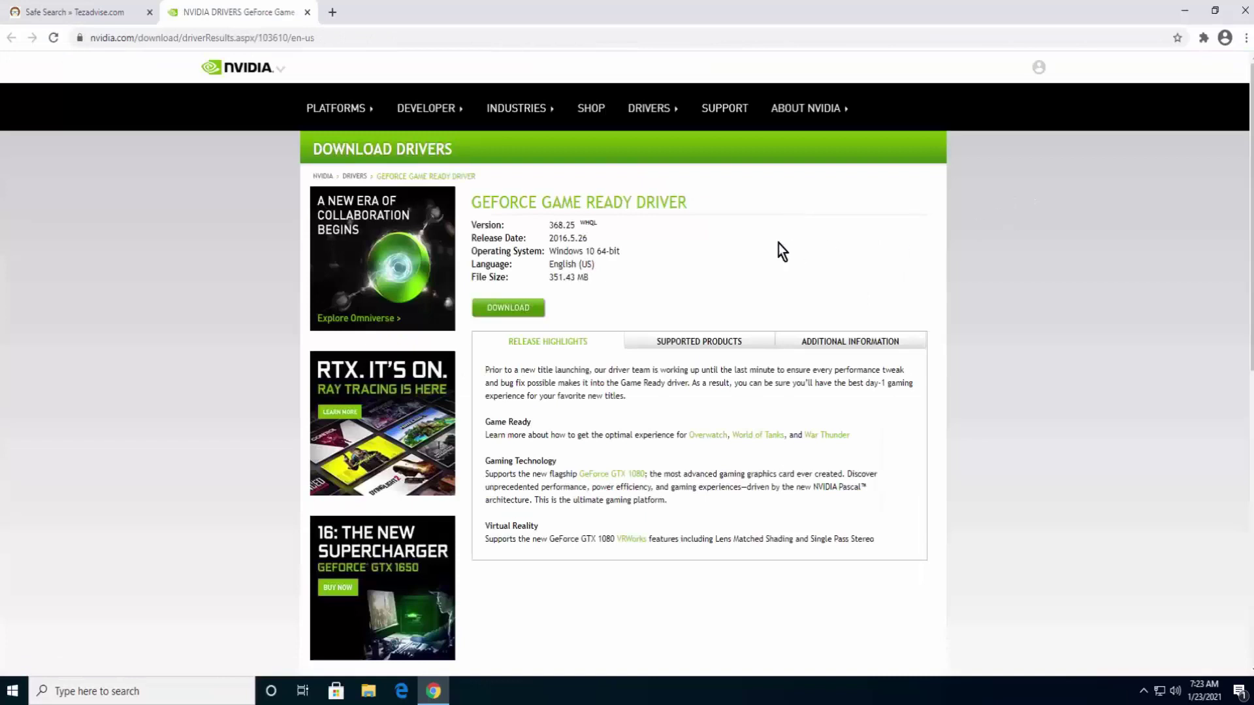
pyautogui.click(521, 309)
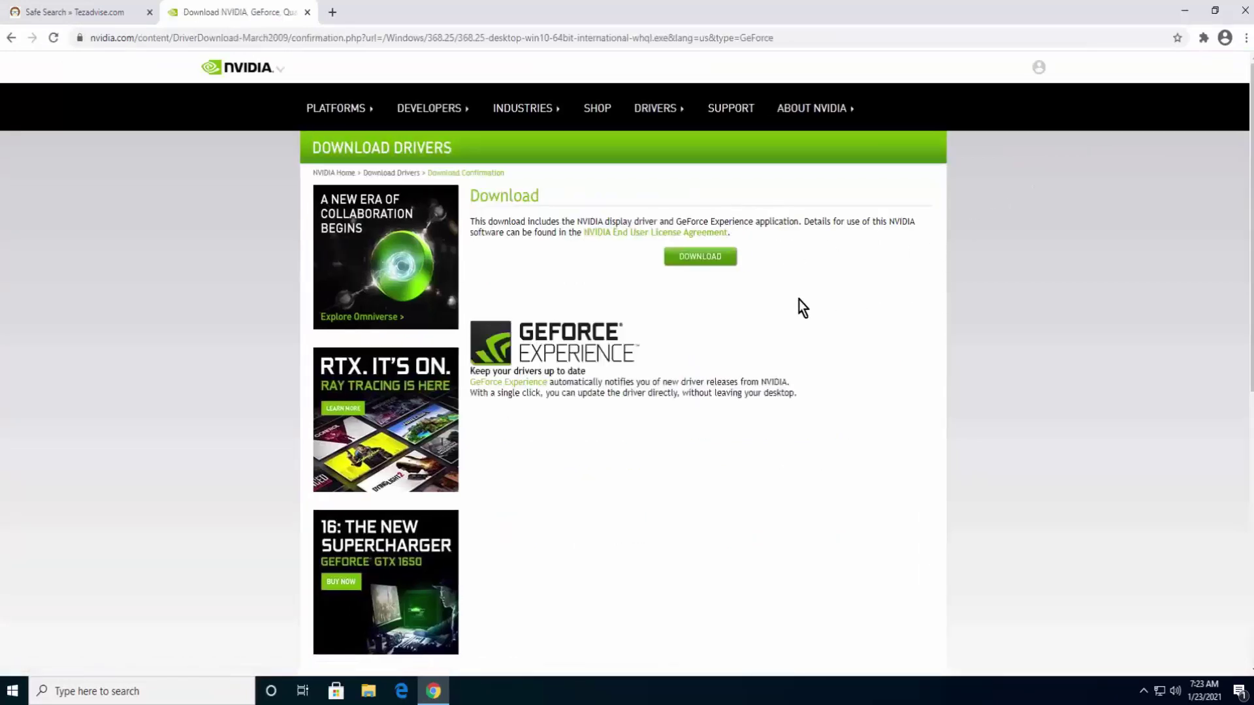
pyautogui.click(714, 256)
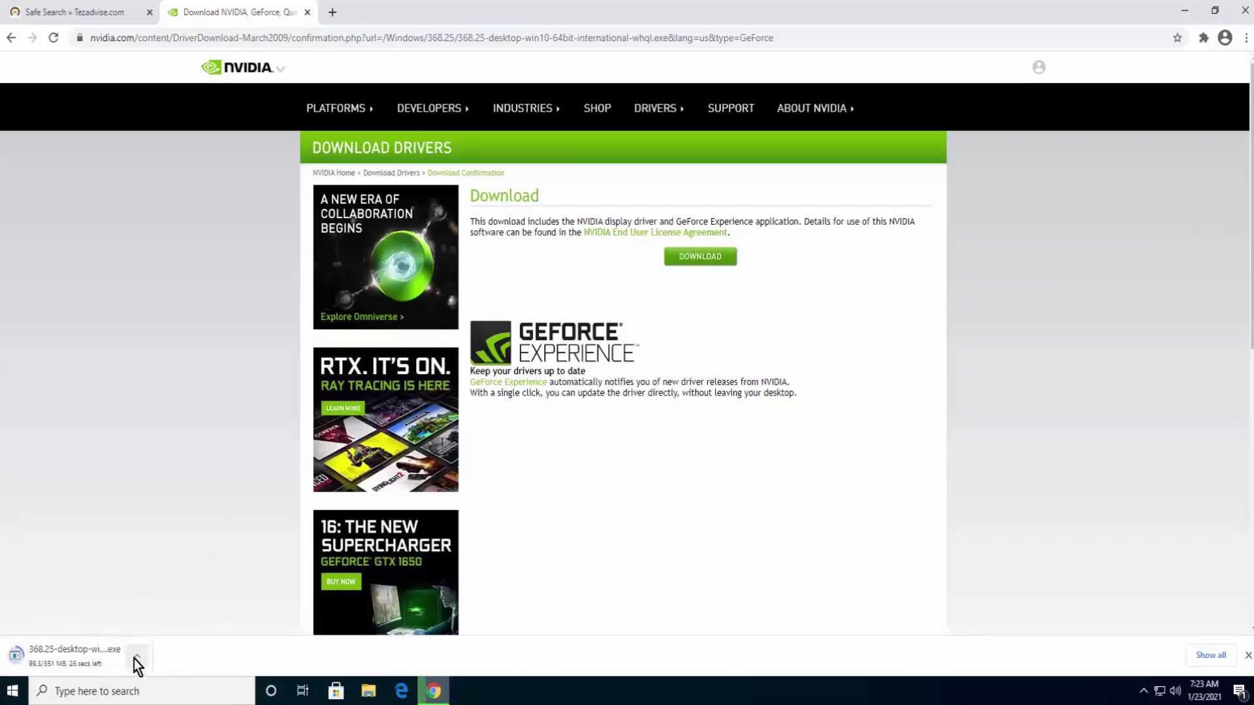
# Cancel the driver download and close the browser
pyautogui.hotkey('alt', 'Left')
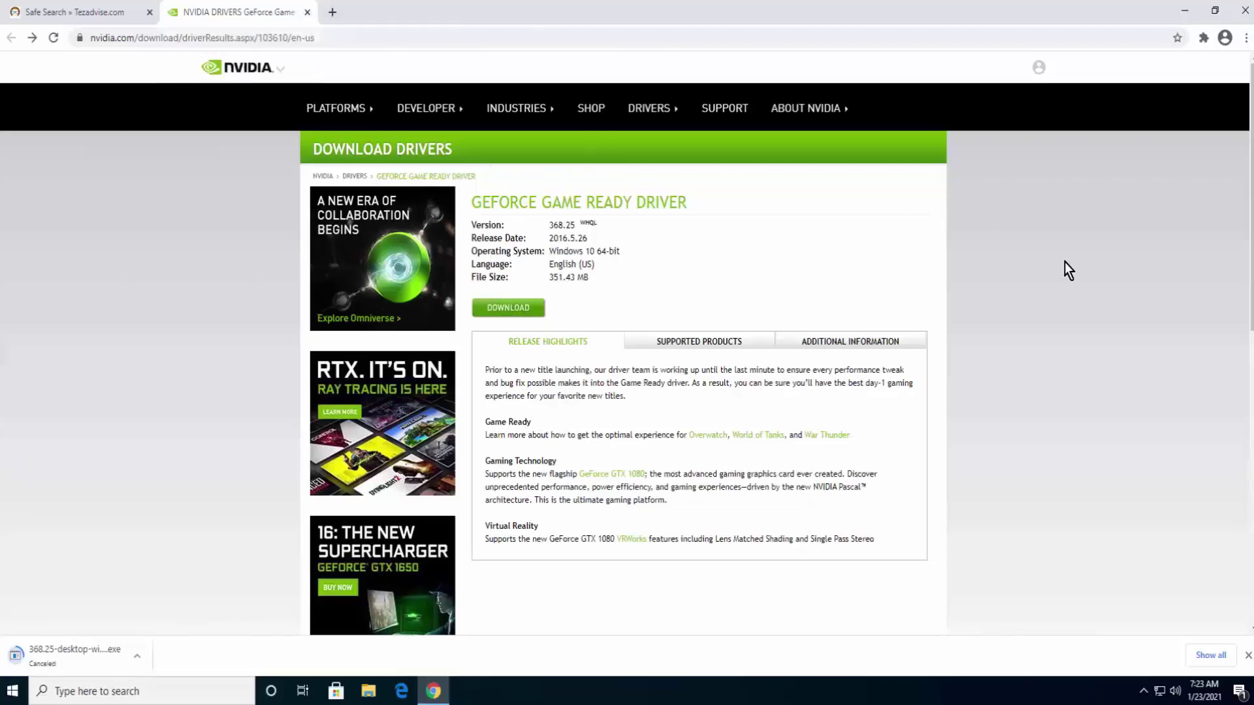
pyautogui.click(1242, 11)
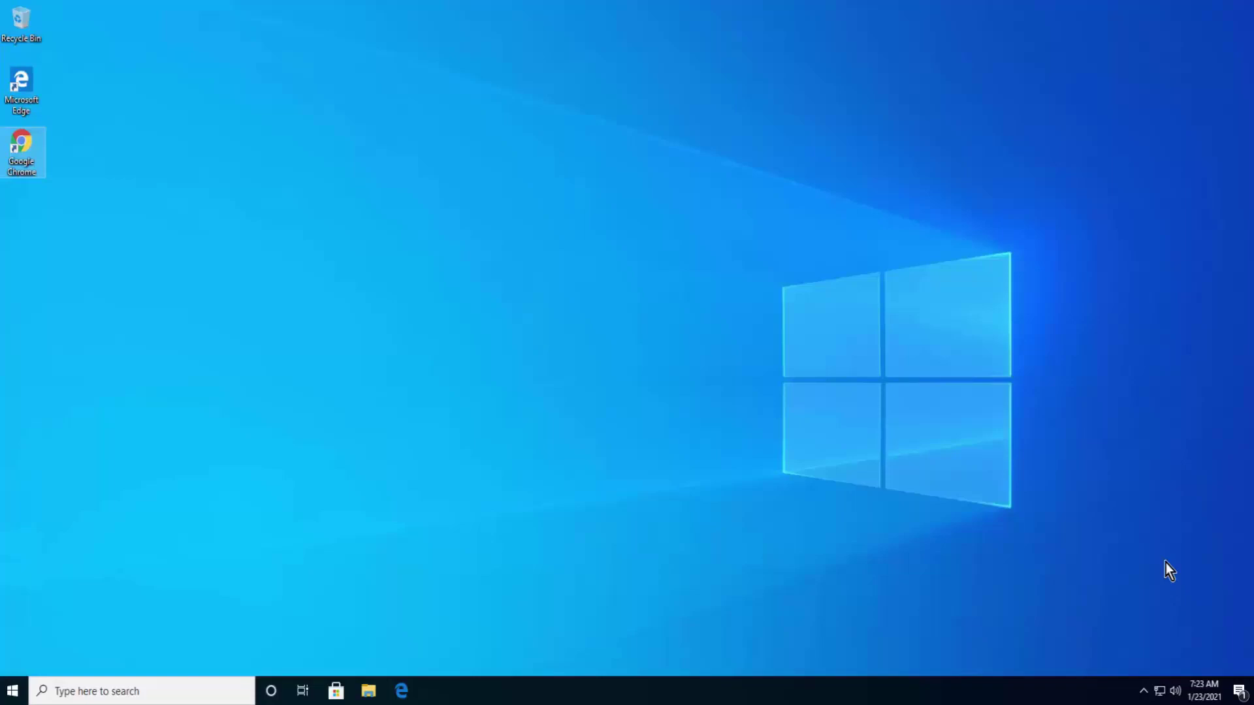
pyautogui.click(1146, 690)
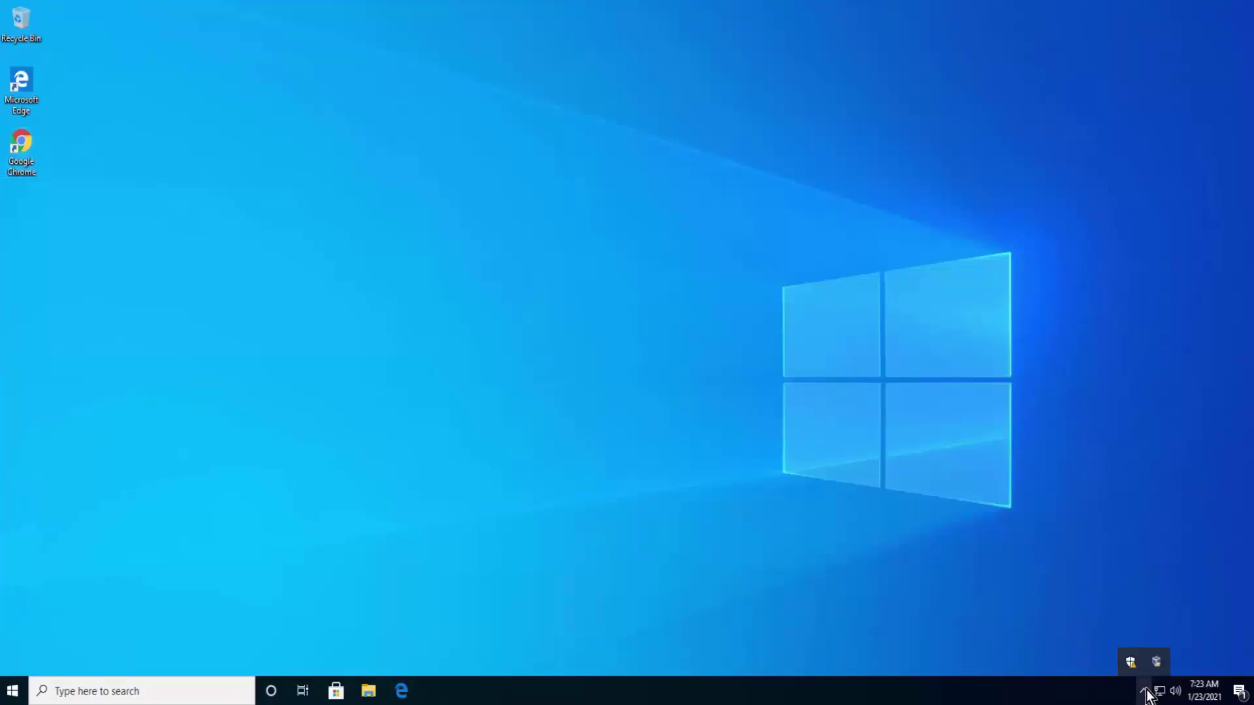
pyautogui.click(1146, 679)
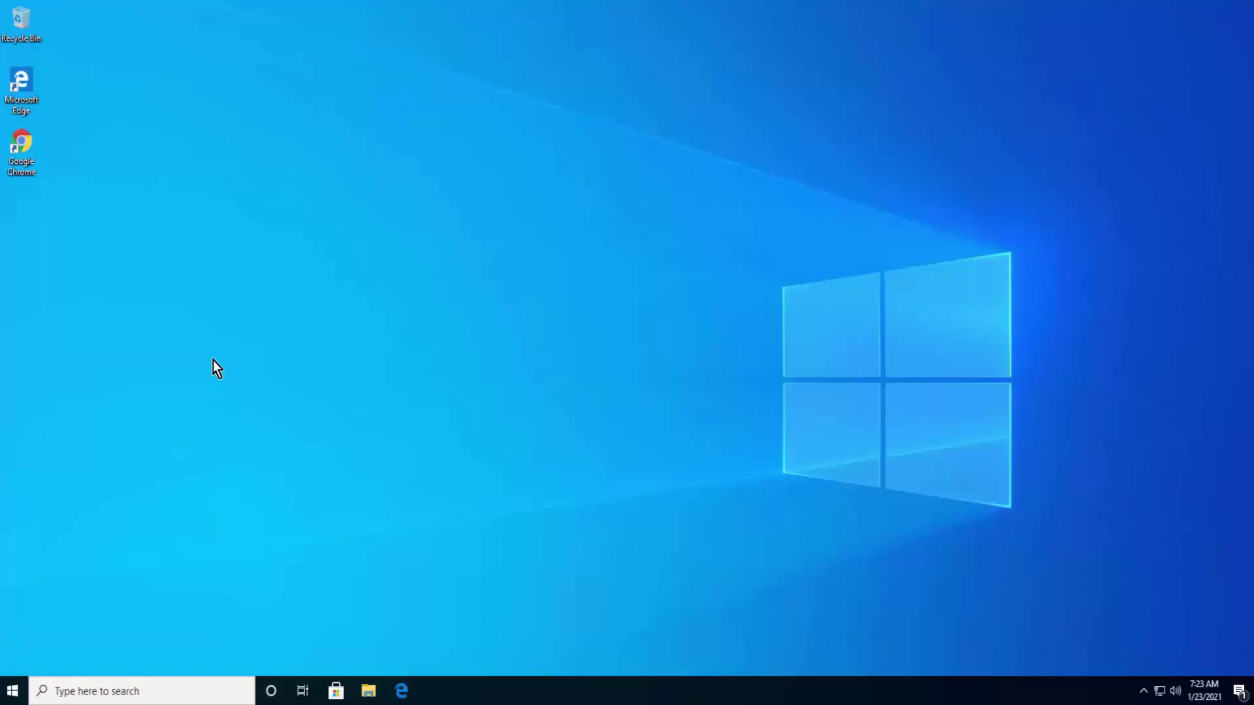
pyautogui.click(12, 691)
pyautogui.click(11, 669)
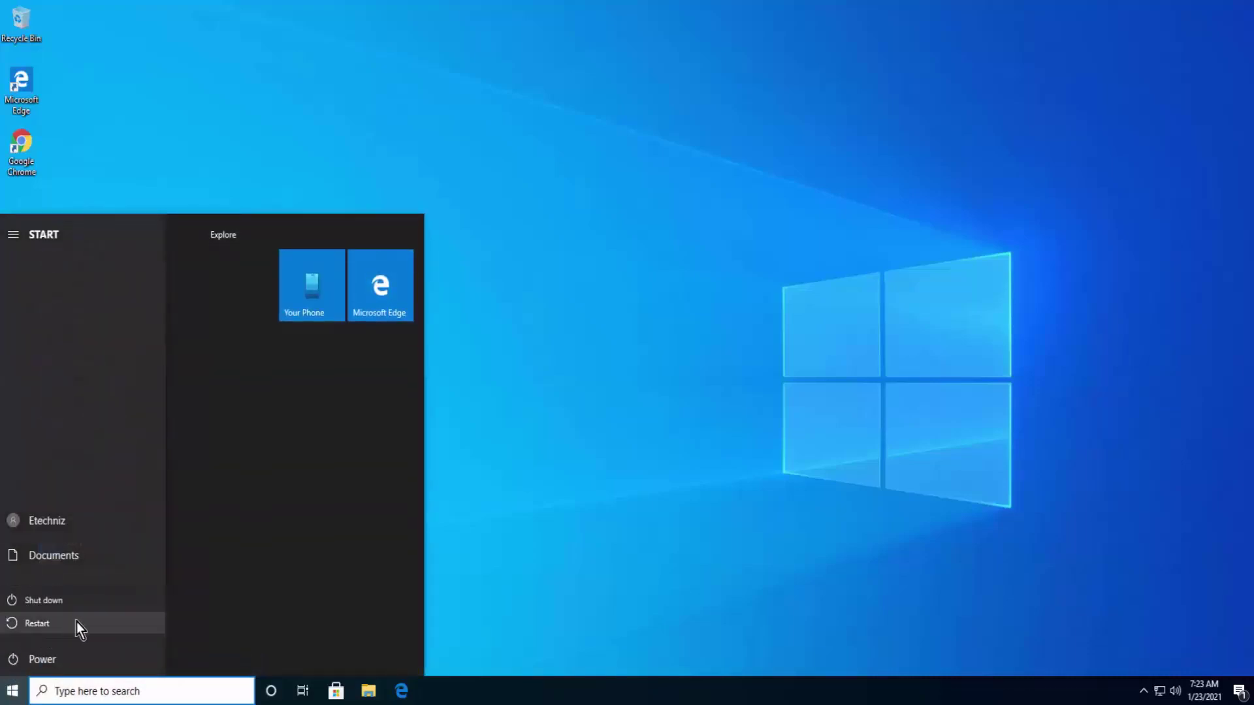
pyautogui.click(617, 468)
pyautogui.click(617, 468)
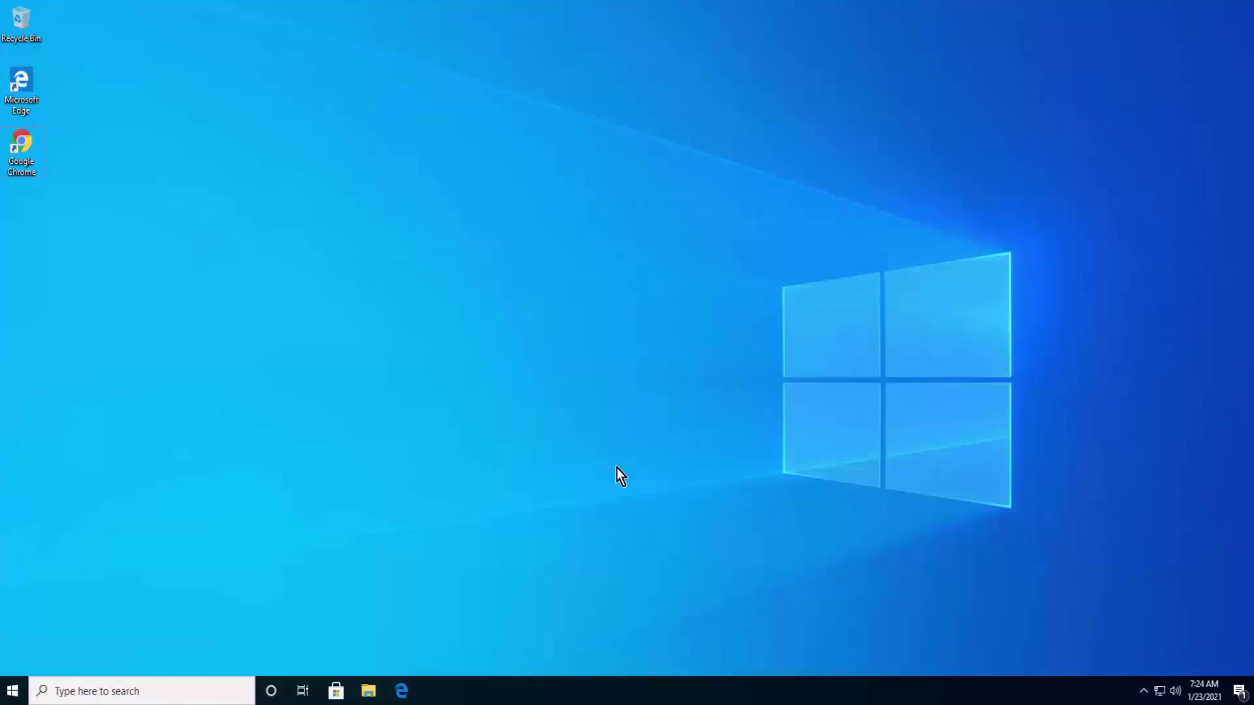
# Open Device Manager by running devmgmt.msc
pyautogui.press('super+r')
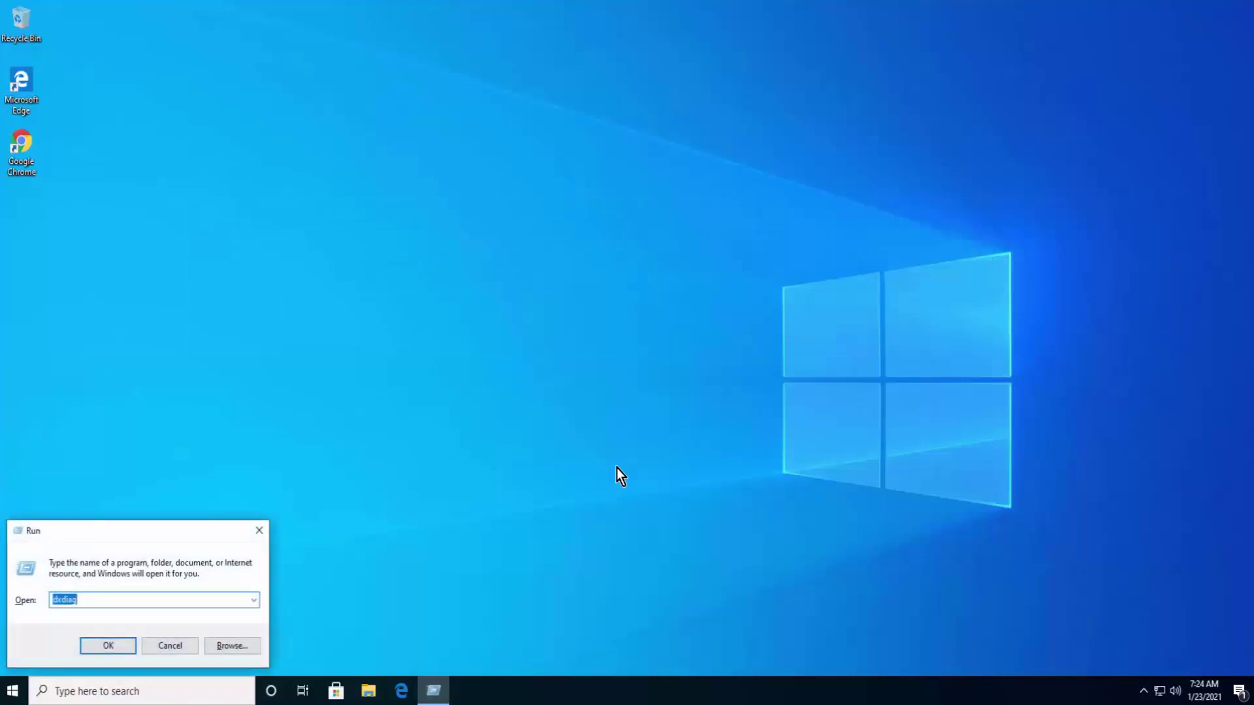
pyautogui.write('dev')
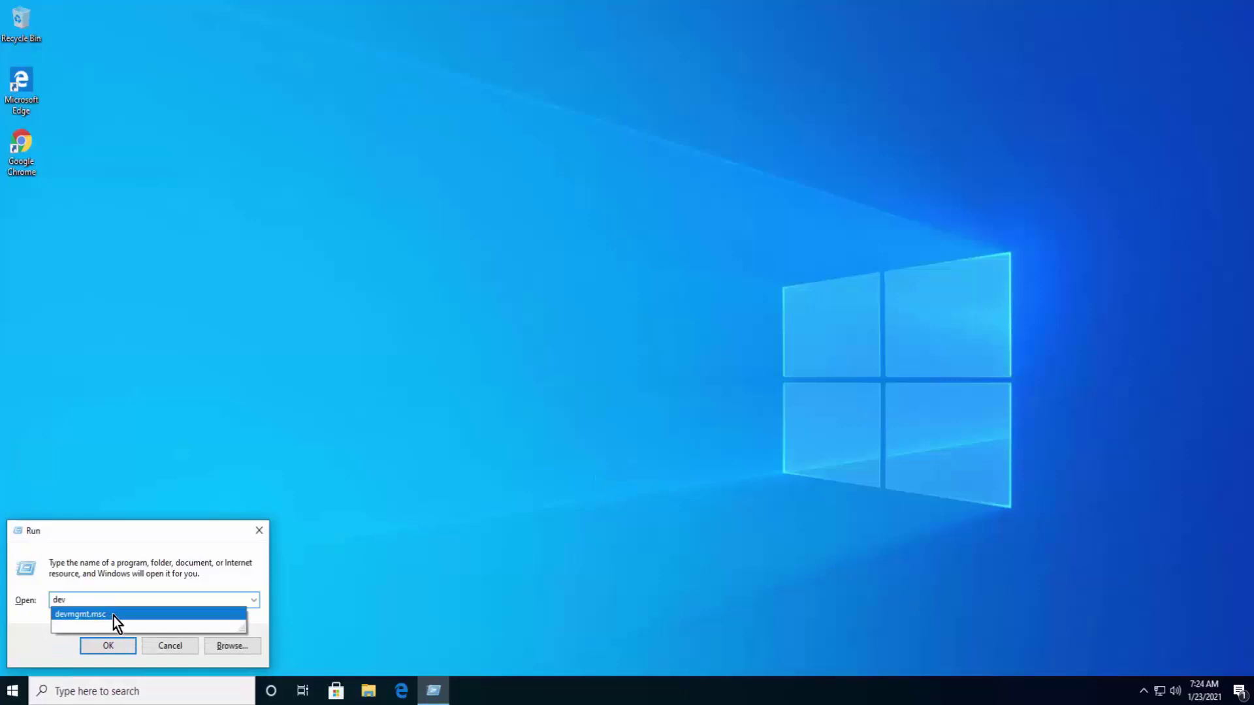
pyautogui.click(112, 617)
pyautogui.click(106, 647)
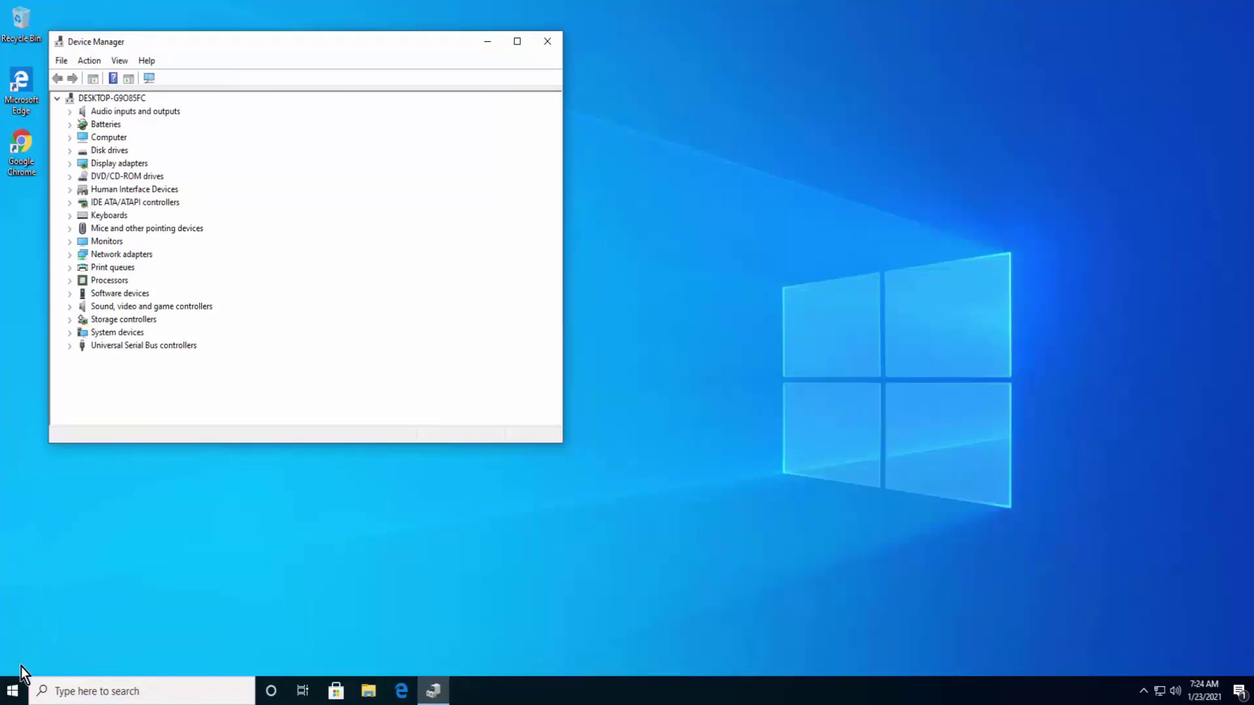
# Open a second Device Manager window and expand the Display adapters category
pyautogui.rightClick(14, 697)
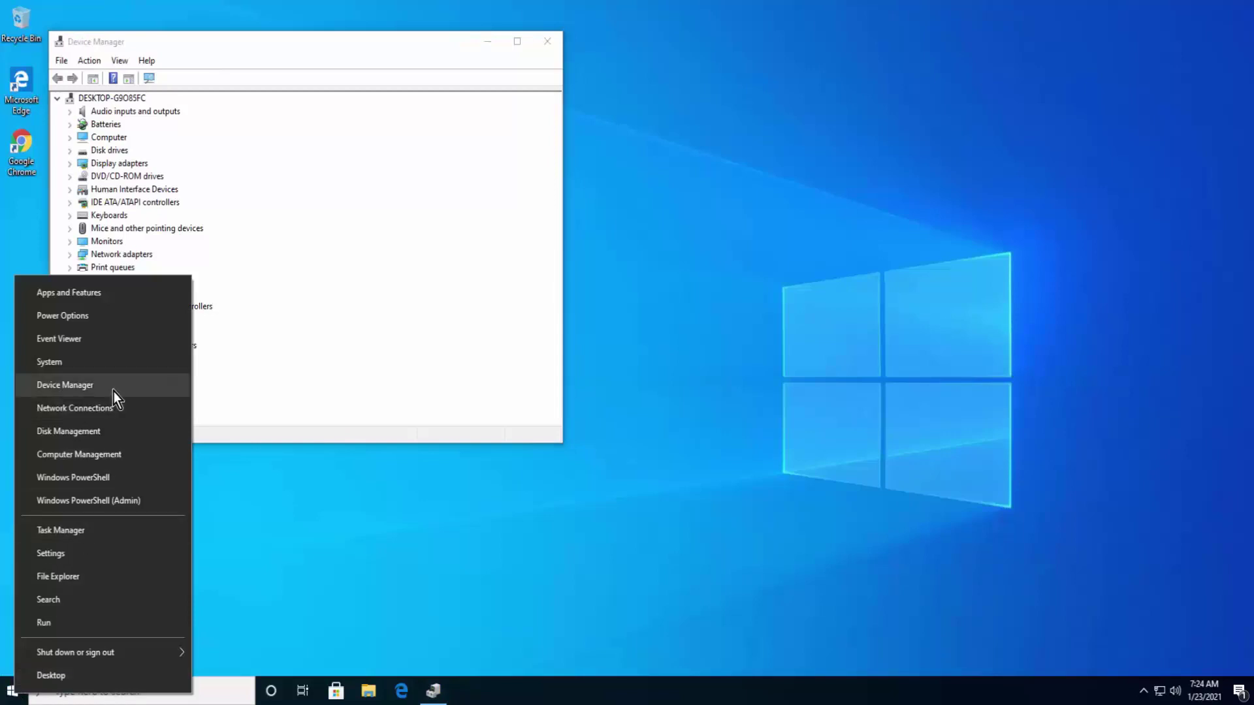
pyautogui.click(113, 391)
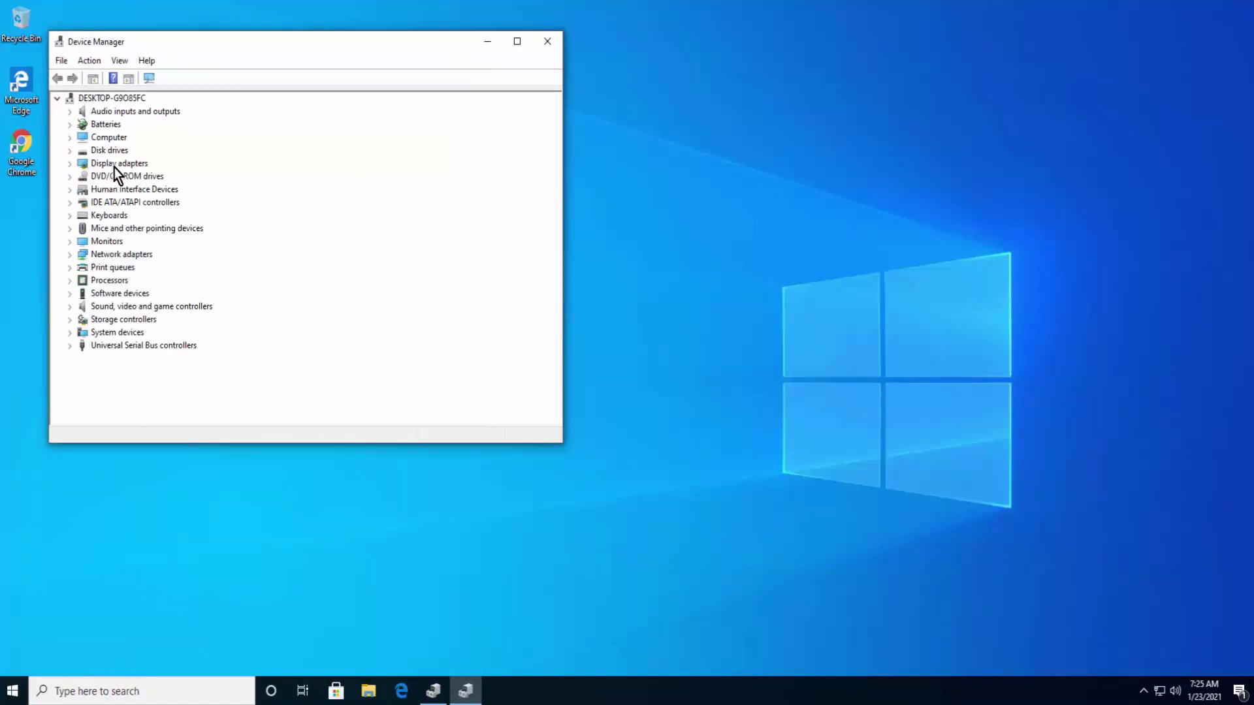
pyautogui.doubleClick(140, 168)
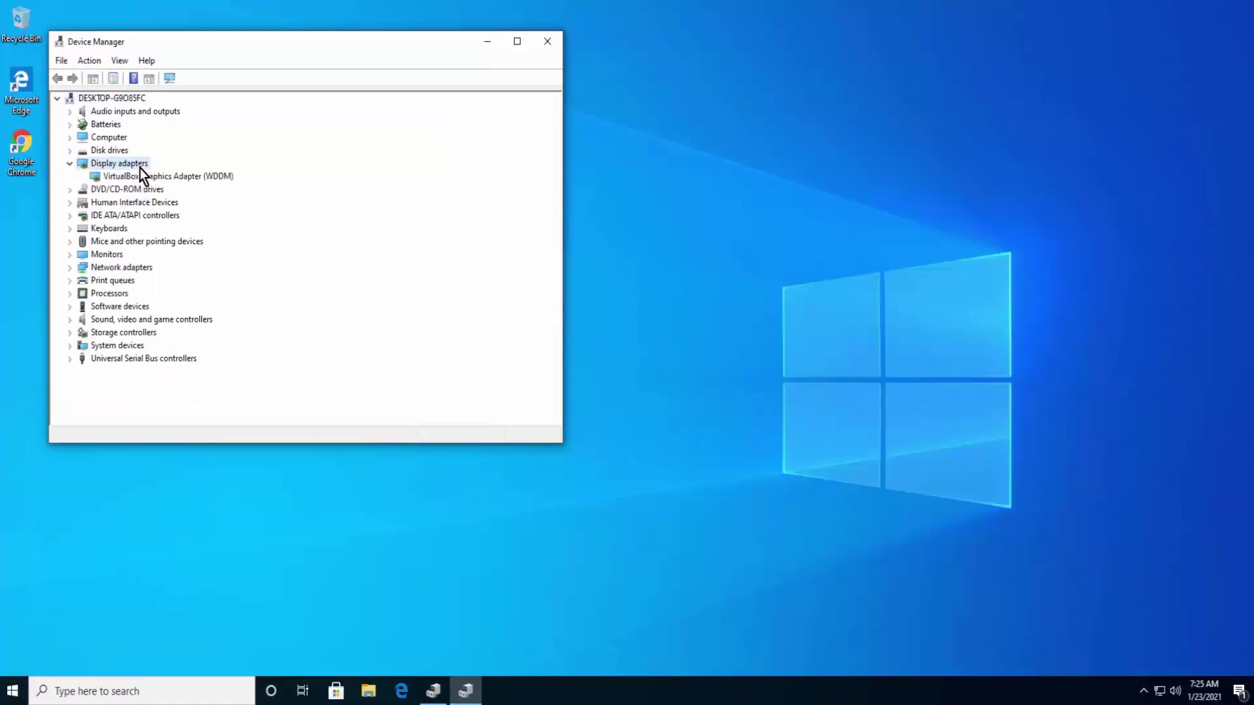
pyautogui.click(69, 164)
pyautogui.click(70, 164)
# Update the driver of the VirtualBox Graphics Adapter (WDDM) with an automatic search for updated driver software
pyautogui.rightClick(222, 177)
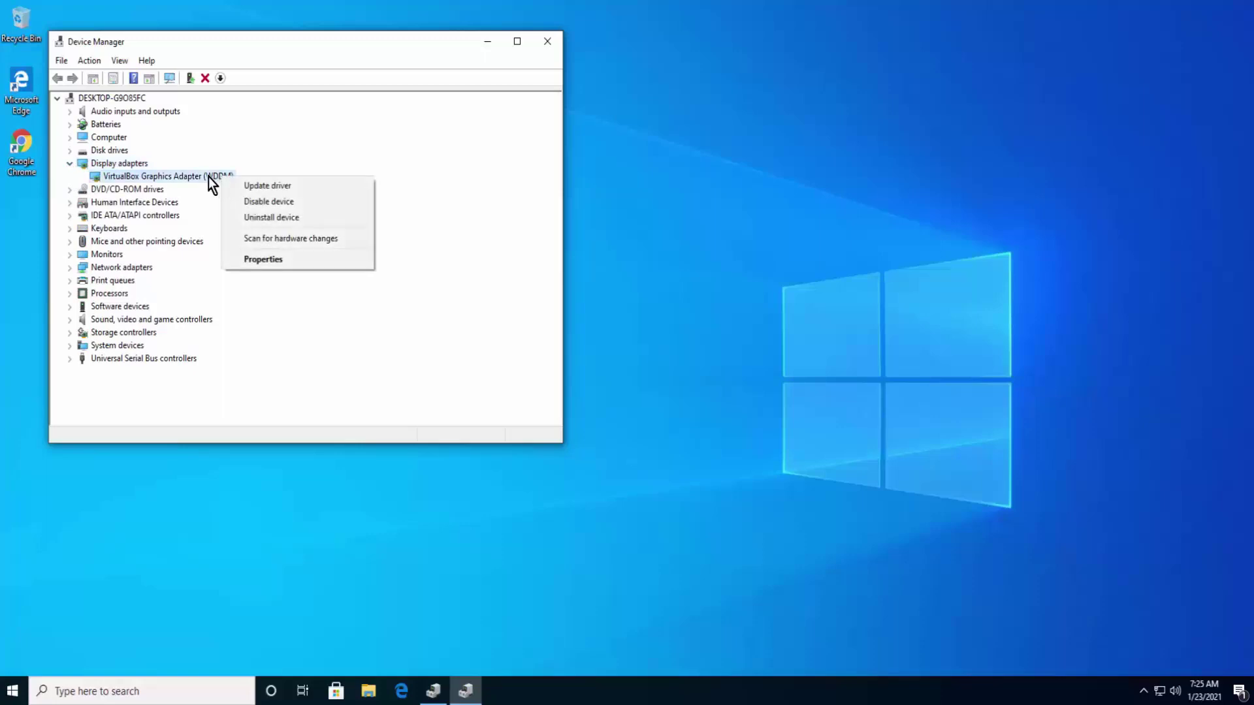
pyautogui.click(250, 189)
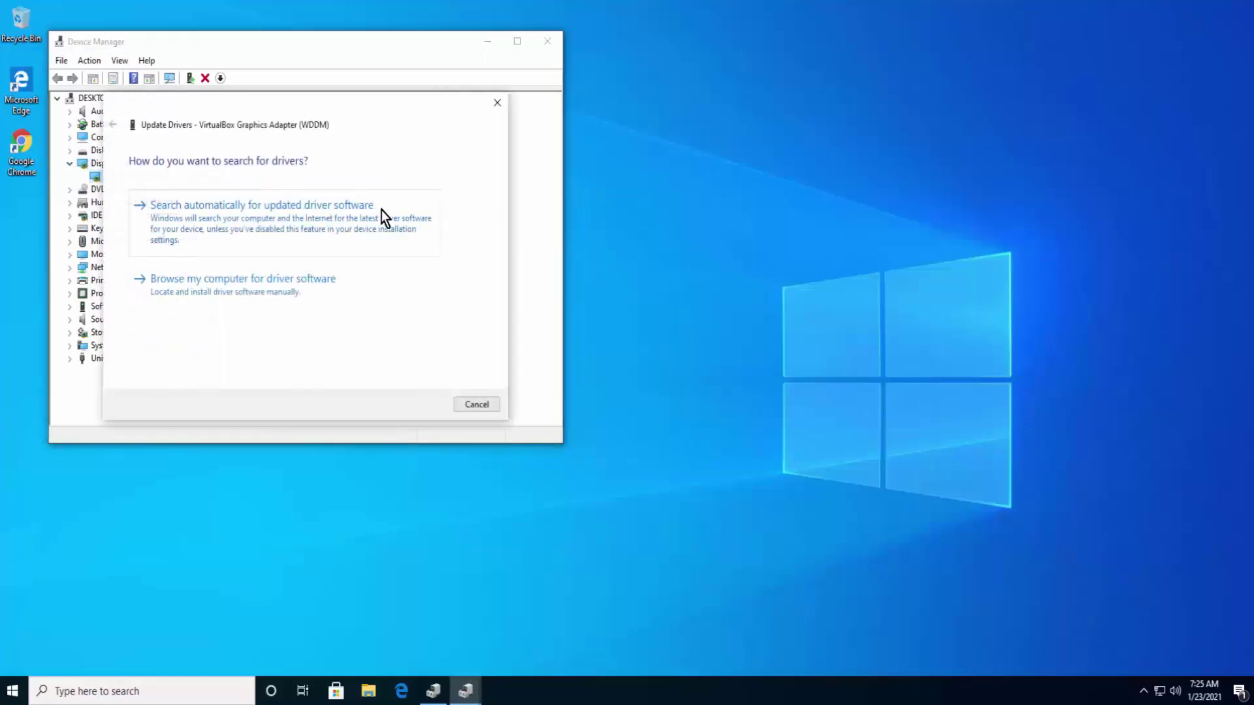
pyautogui.click(214, 213)
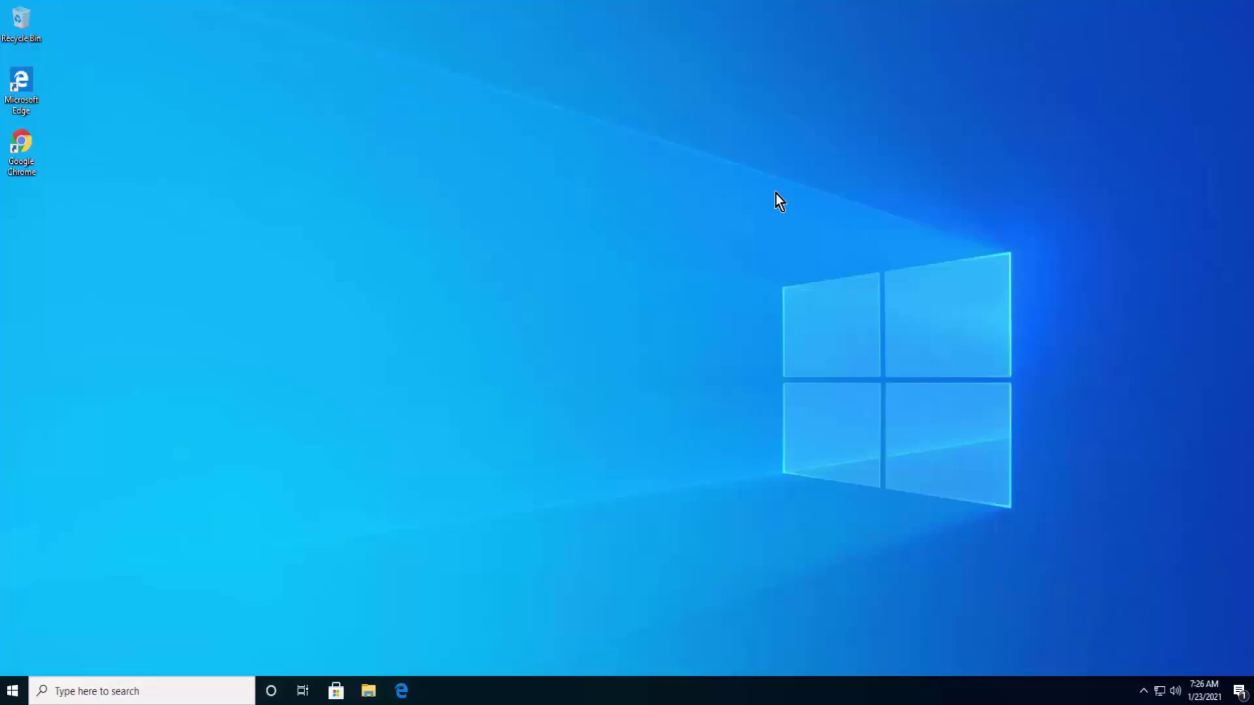
# Open Device Manager and expand the Monitors category
pyautogui.rightClick(11, 691)
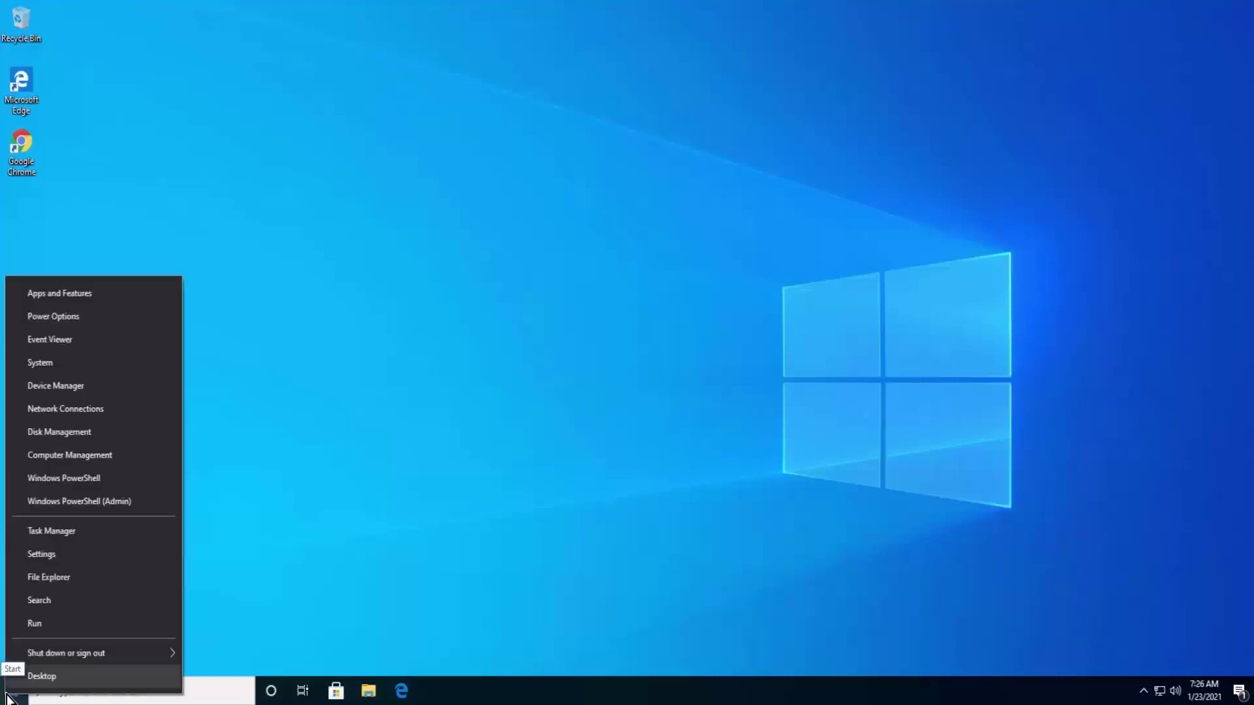
pyautogui.click(97, 386)
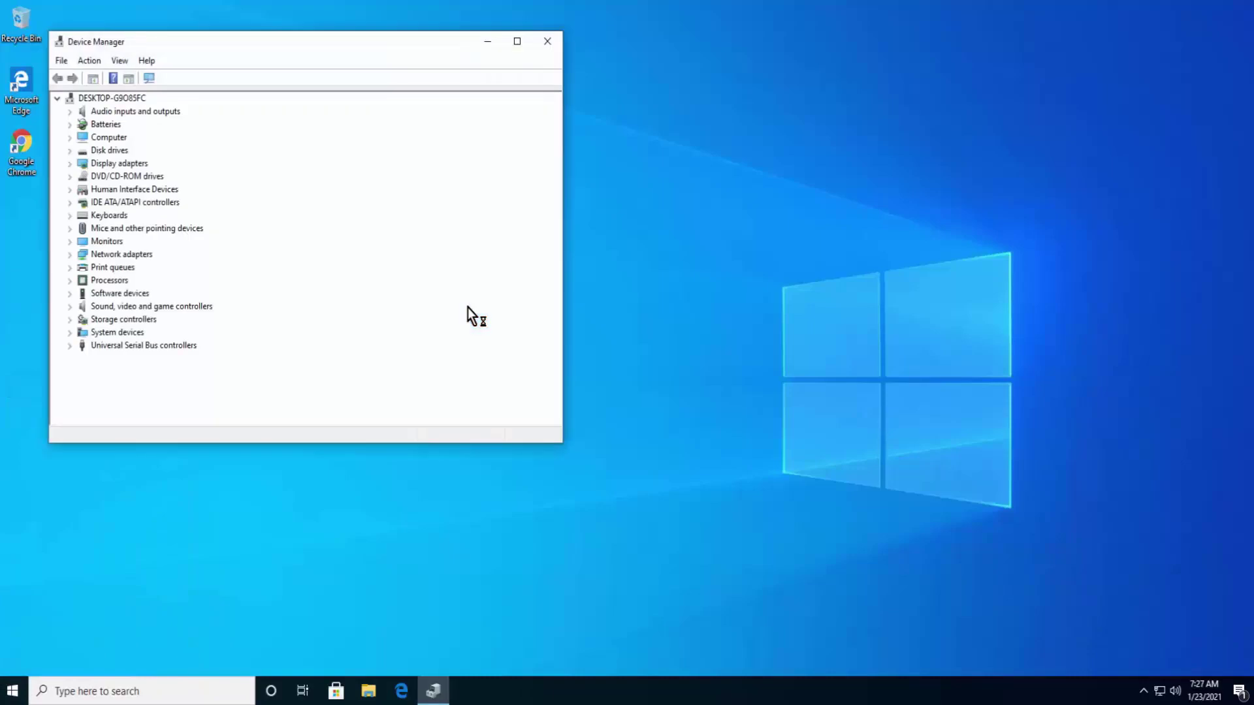
pyautogui.click(69, 243)
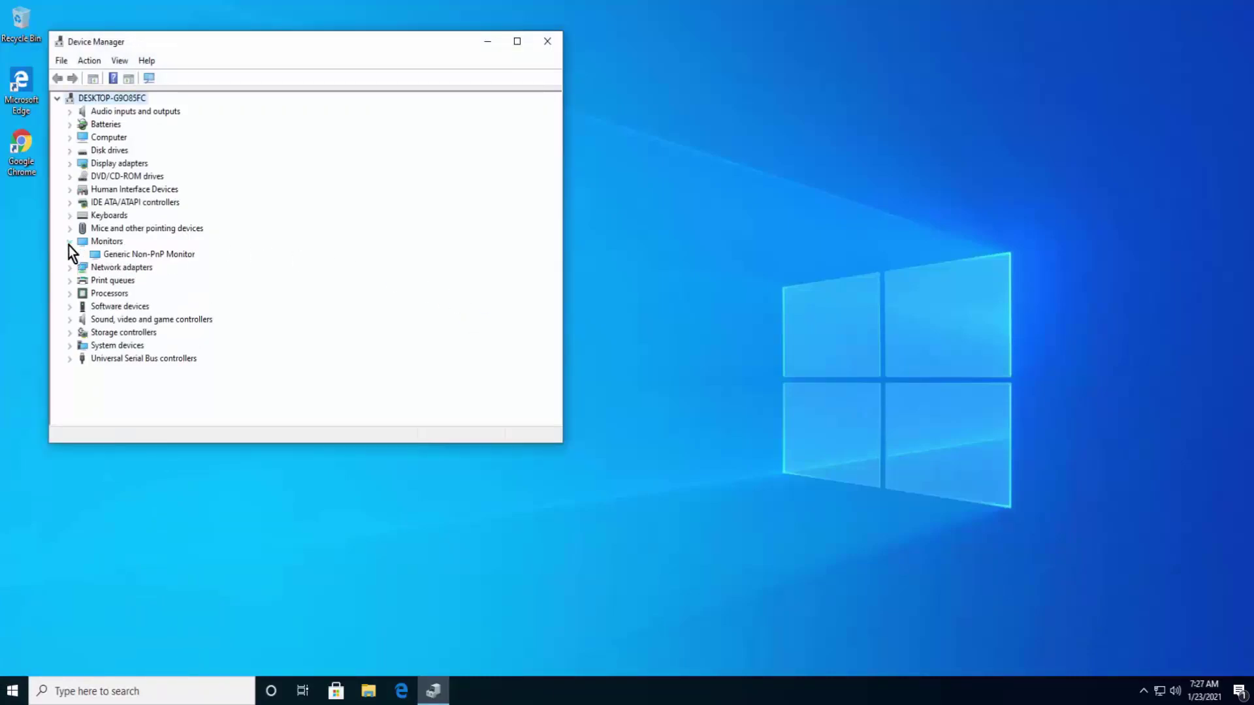
# Update the driver of the Generic Non-PnP Monitor with an automatic search for updated driver software
pyautogui.click(179, 254)
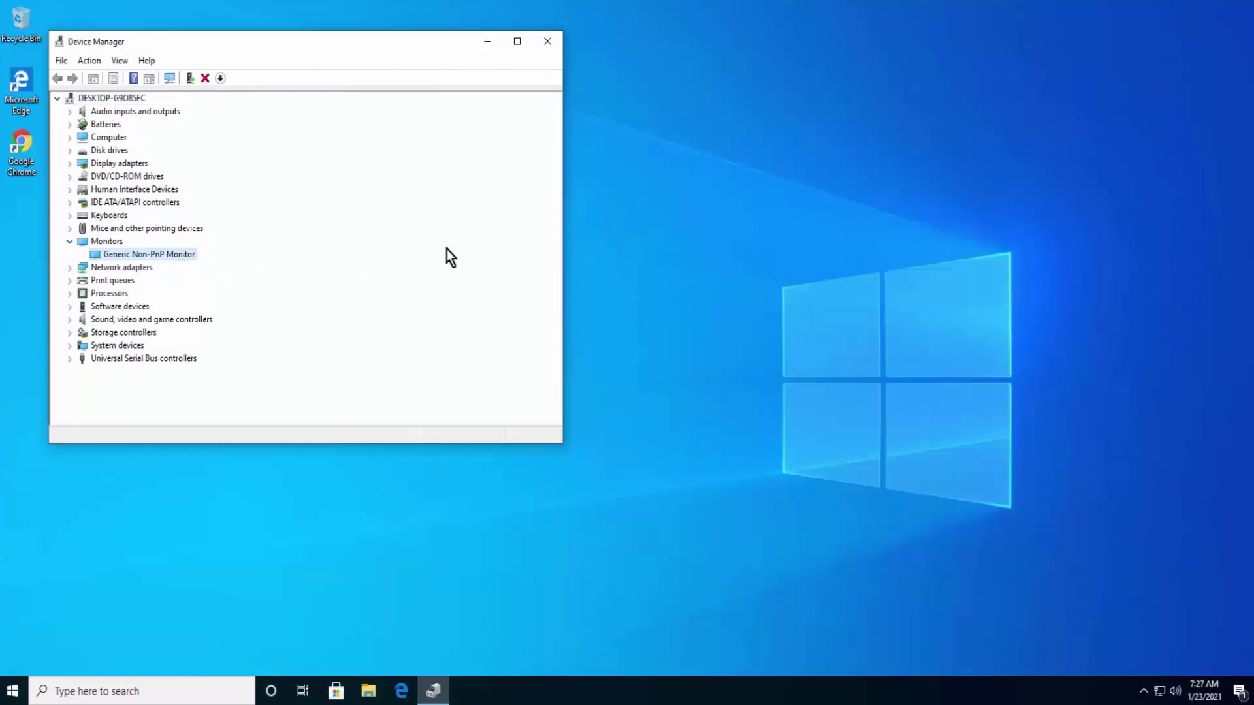
pyautogui.rightClick(180, 258)
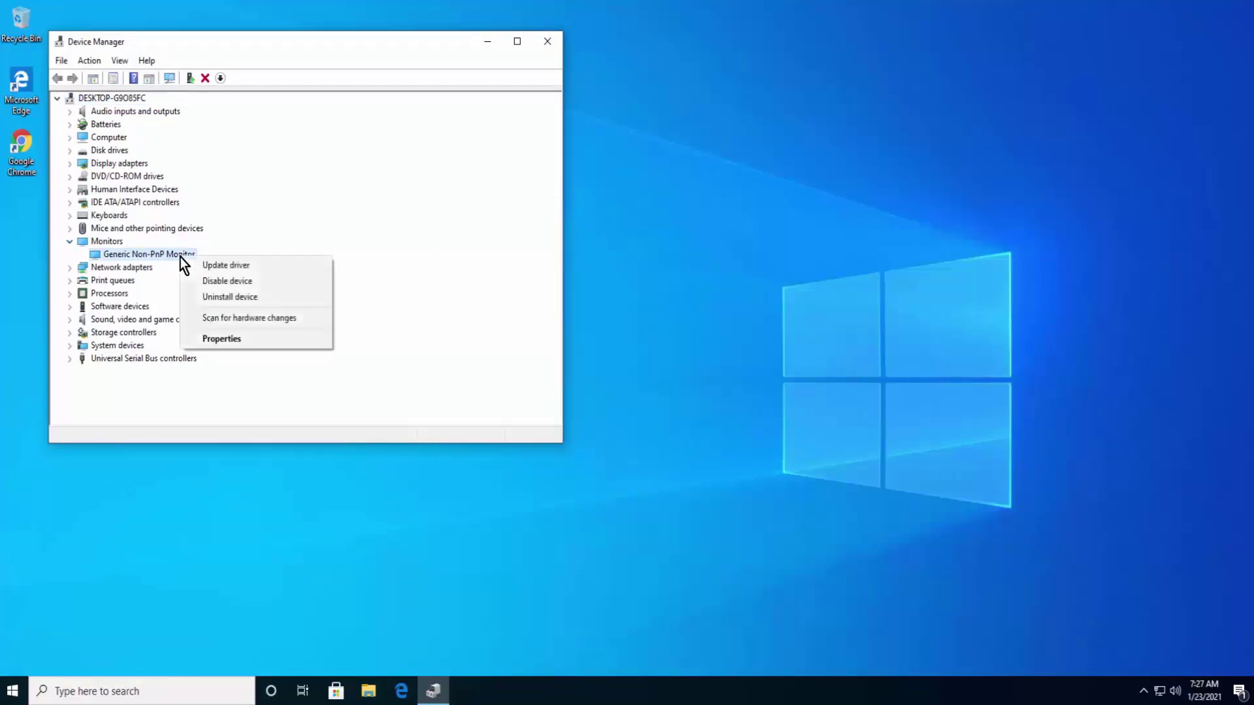
pyautogui.click(289, 268)
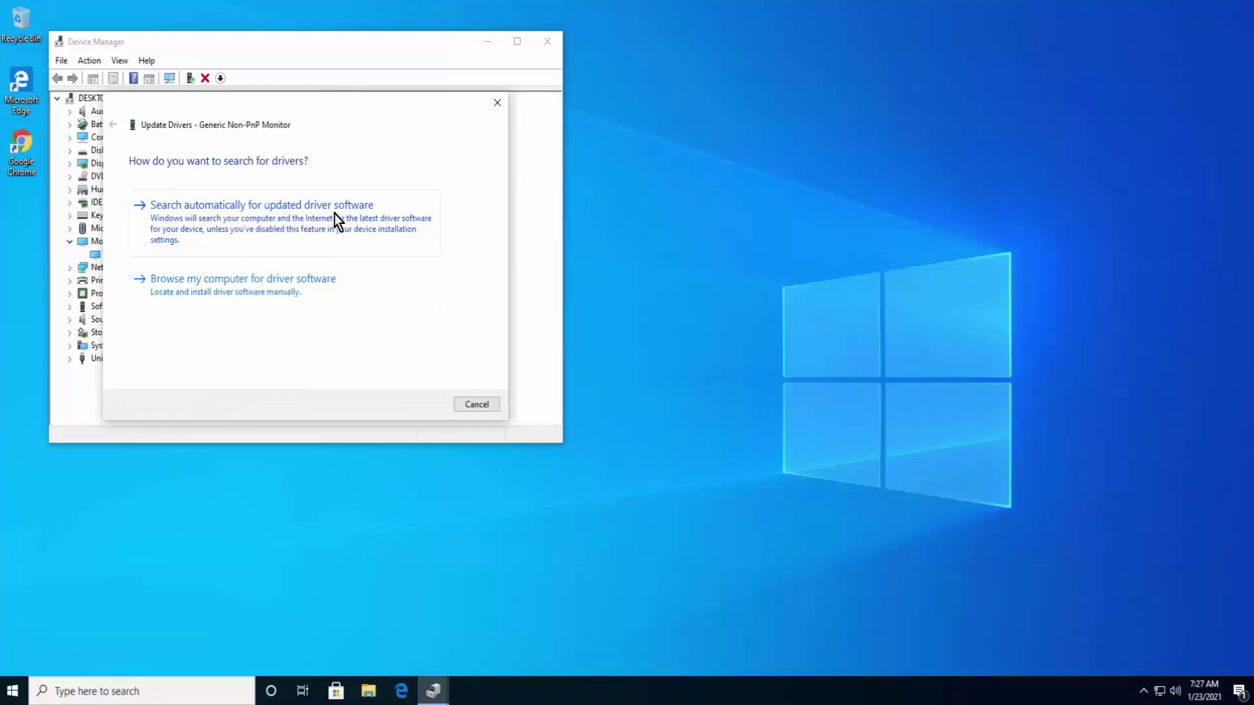
pyautogui.click(346, 228)
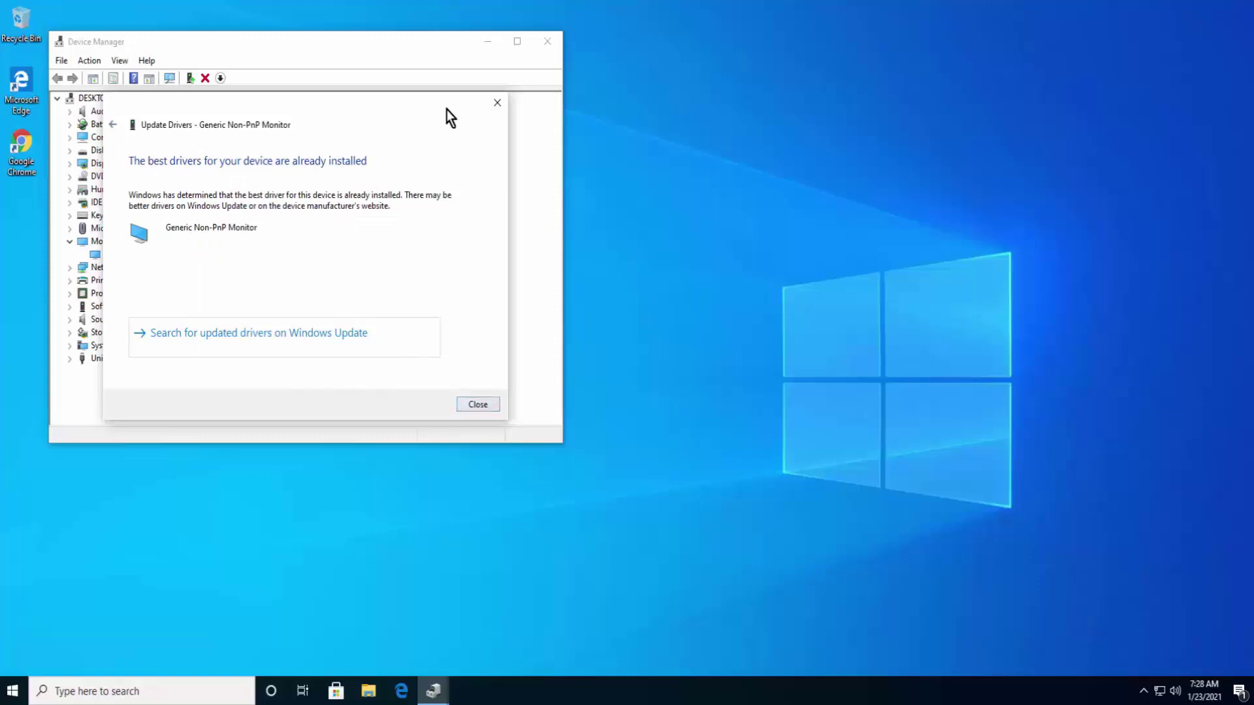
# Install the Generic PnP Monitor driver from the list of available drivers on the computer, and close Device Manager
pyautogui.click(112, 124)
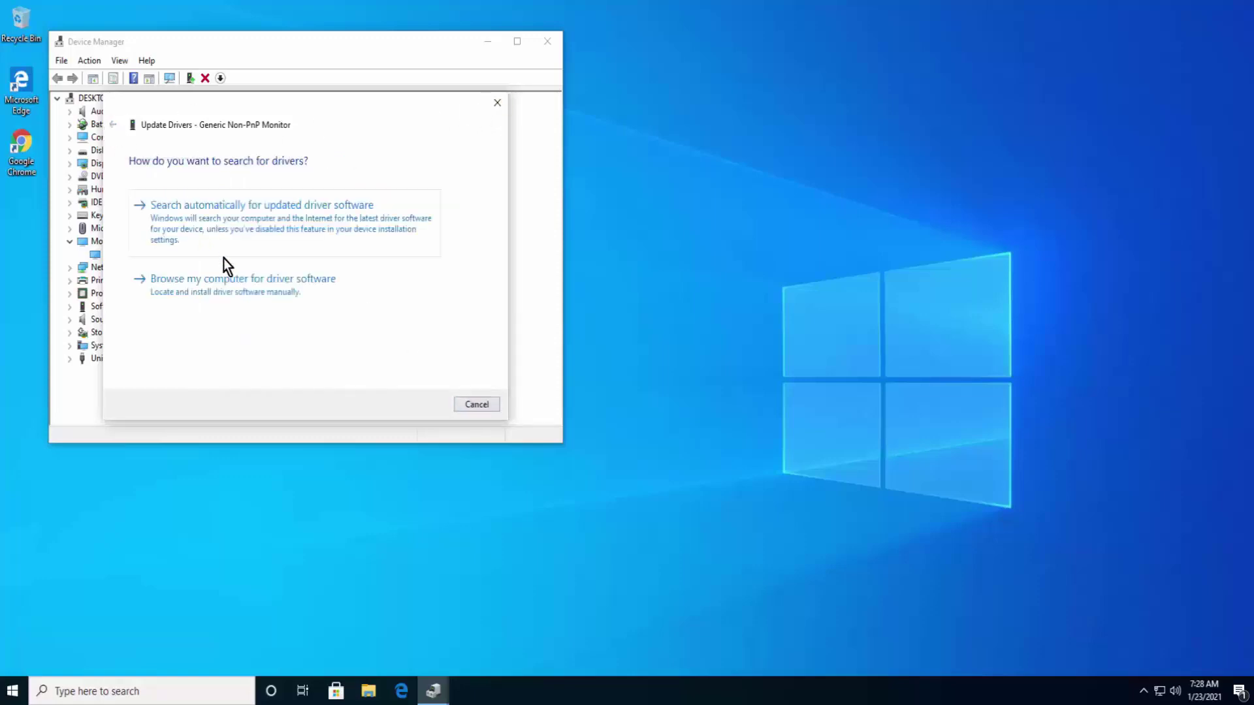
pyautogui.click(249, 299)
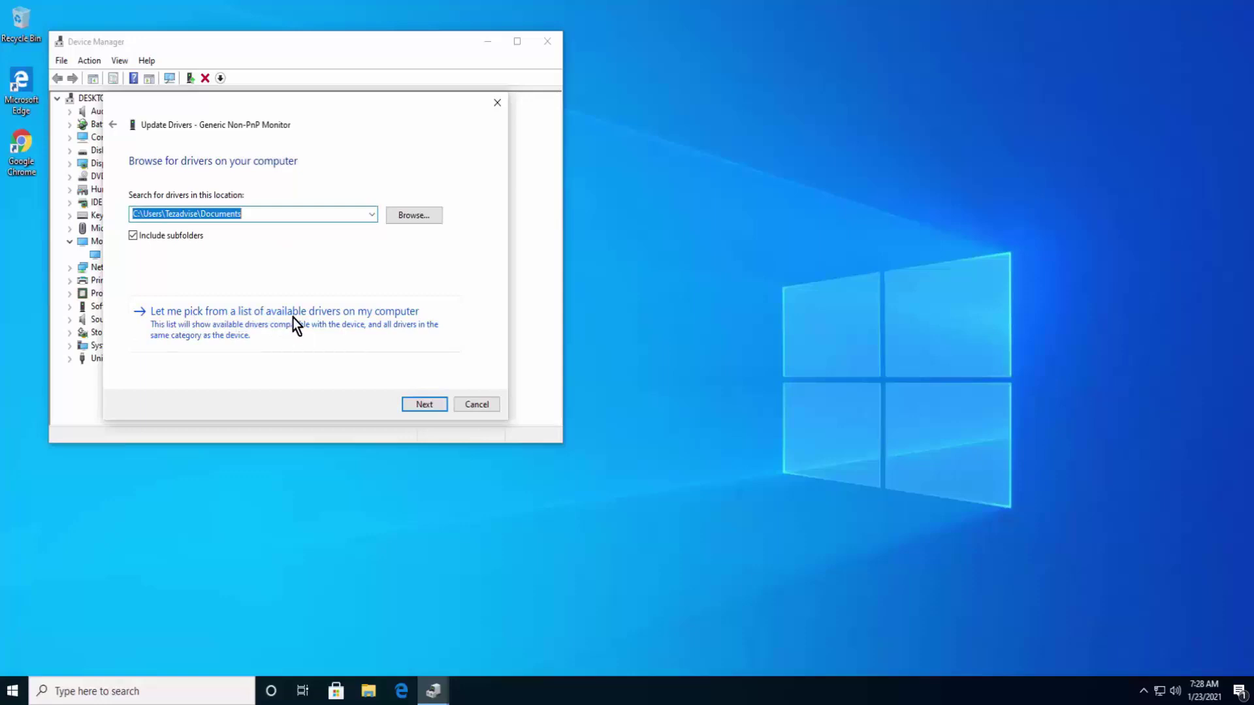
pyautogui.click(364, 320)
pyautogui.click(166, 296)
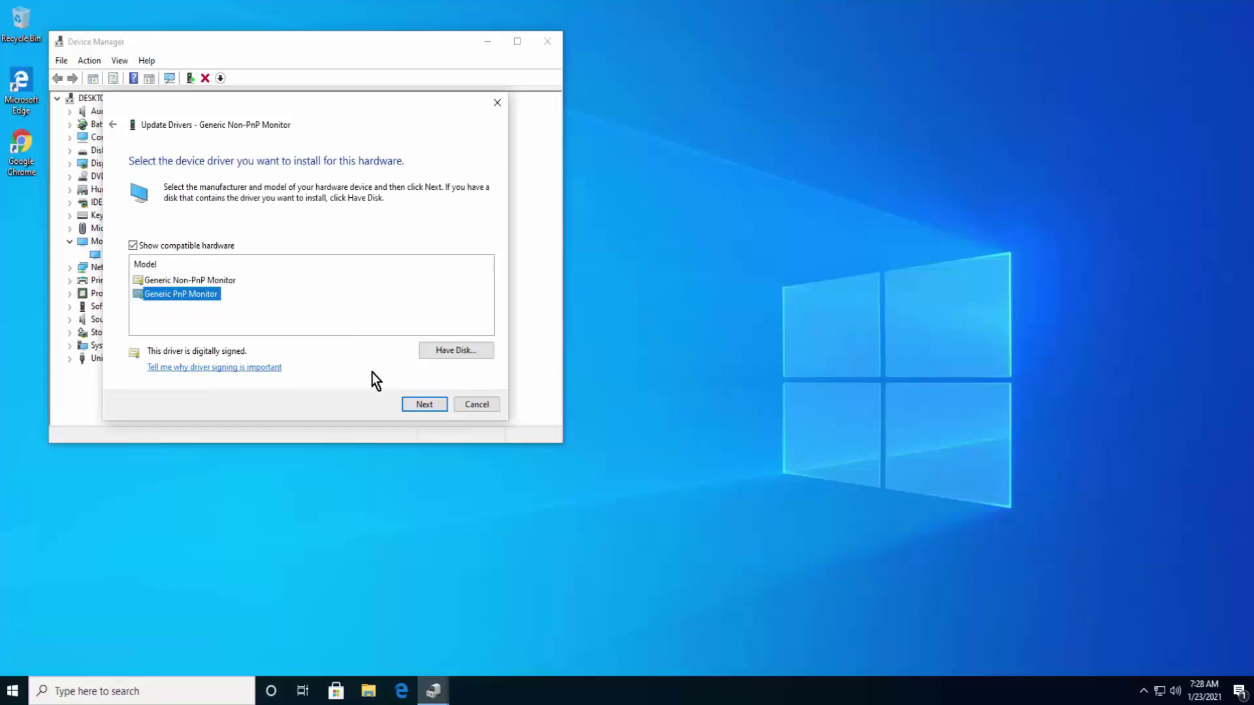
pyautogui.click(425, 404)
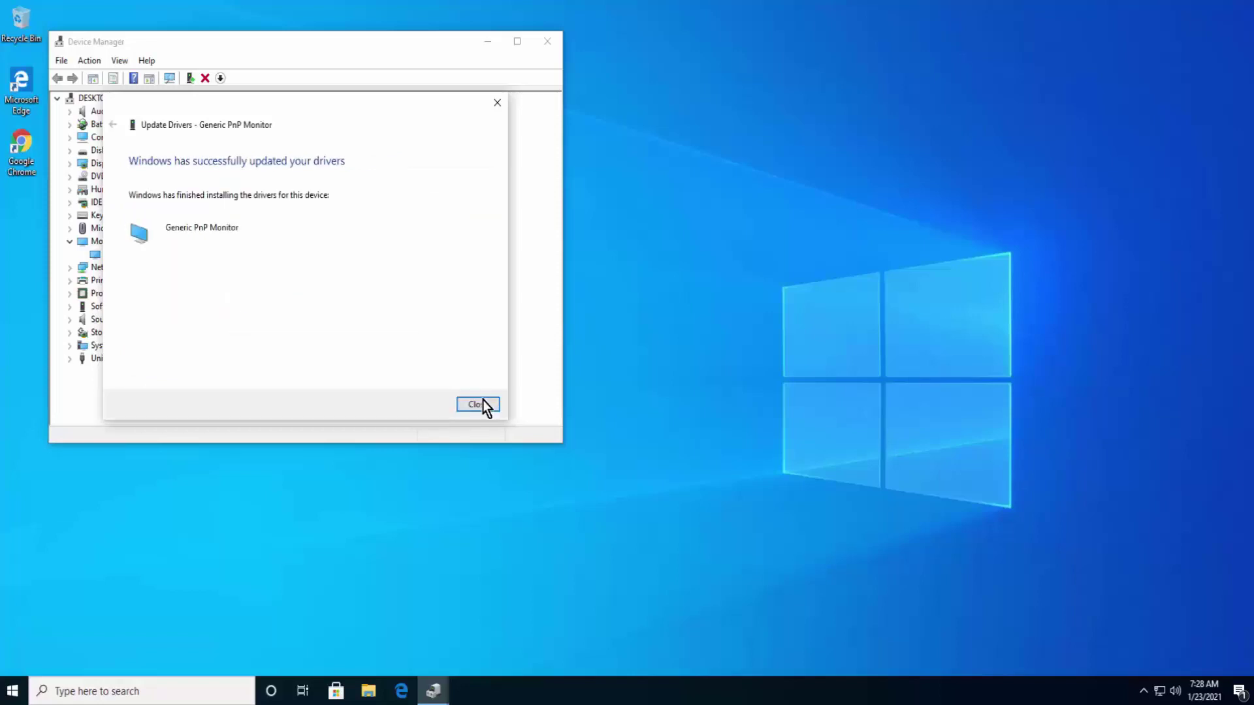
pyautogui.click(484, 404)
pyautogui.click(554, 45)
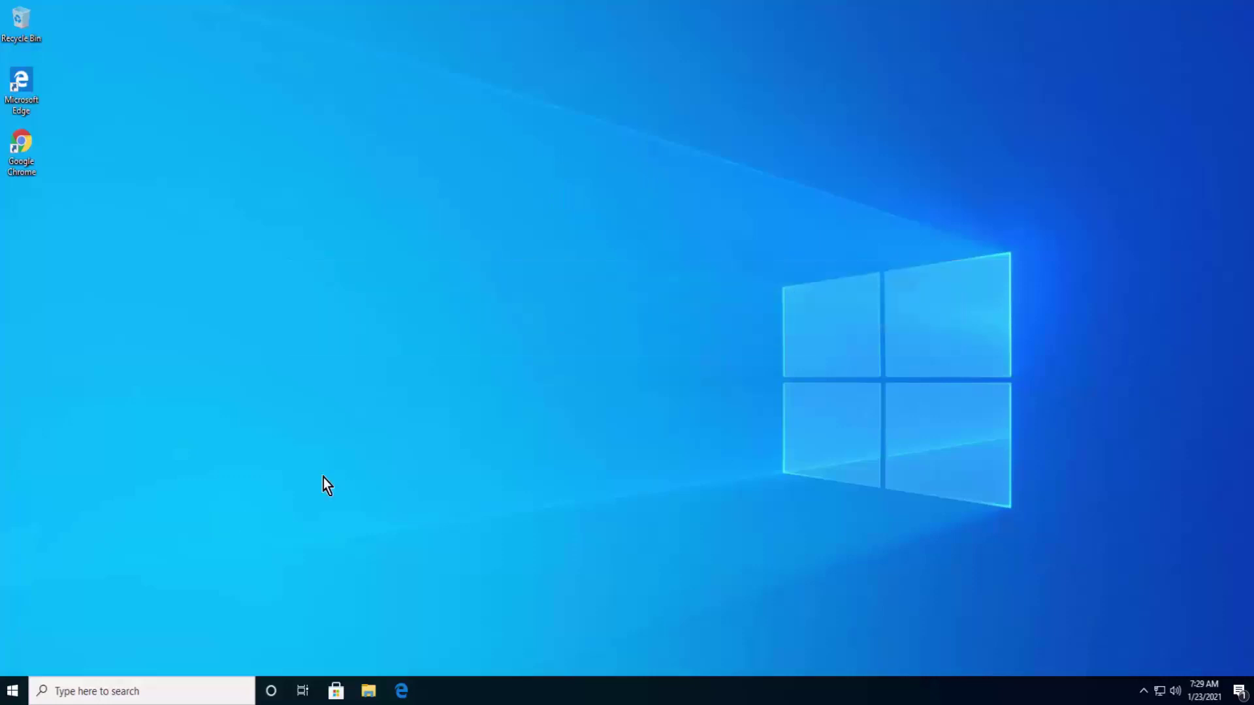
pyautogui.click(12, 694)
pyautogui.click(12, 695)
pyautogui.click(12, 695)
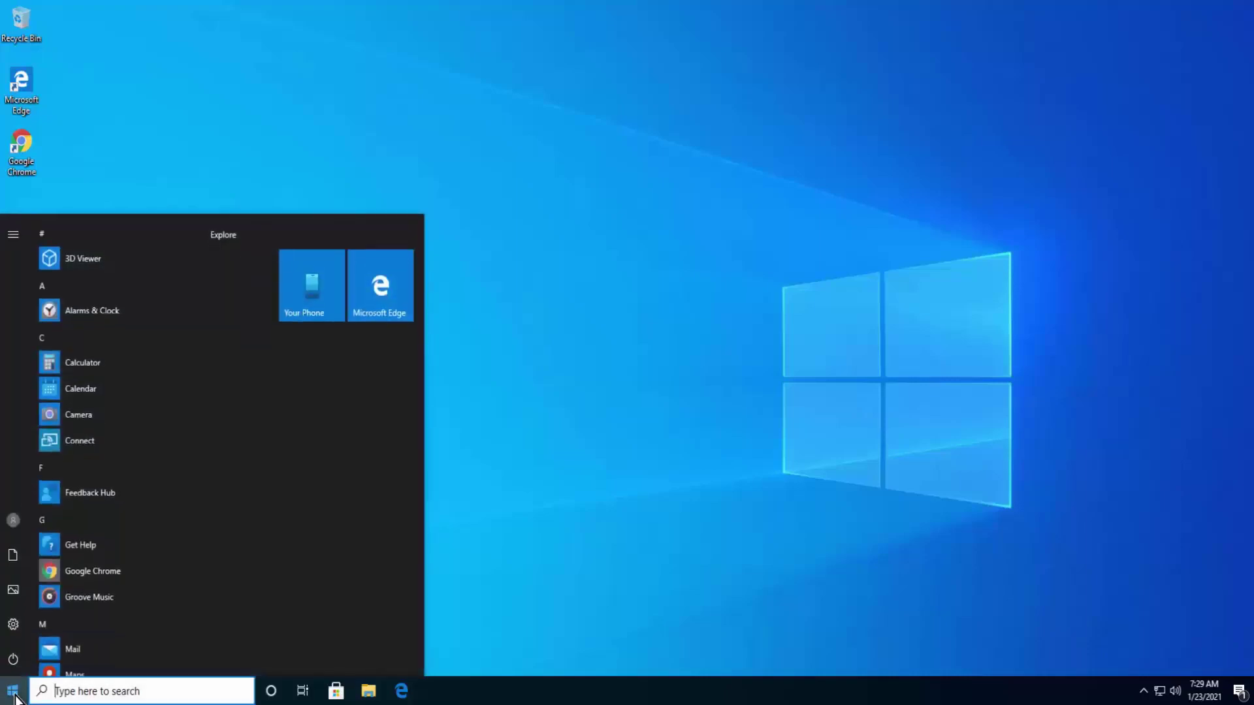
pyautogui.click(13, 627)
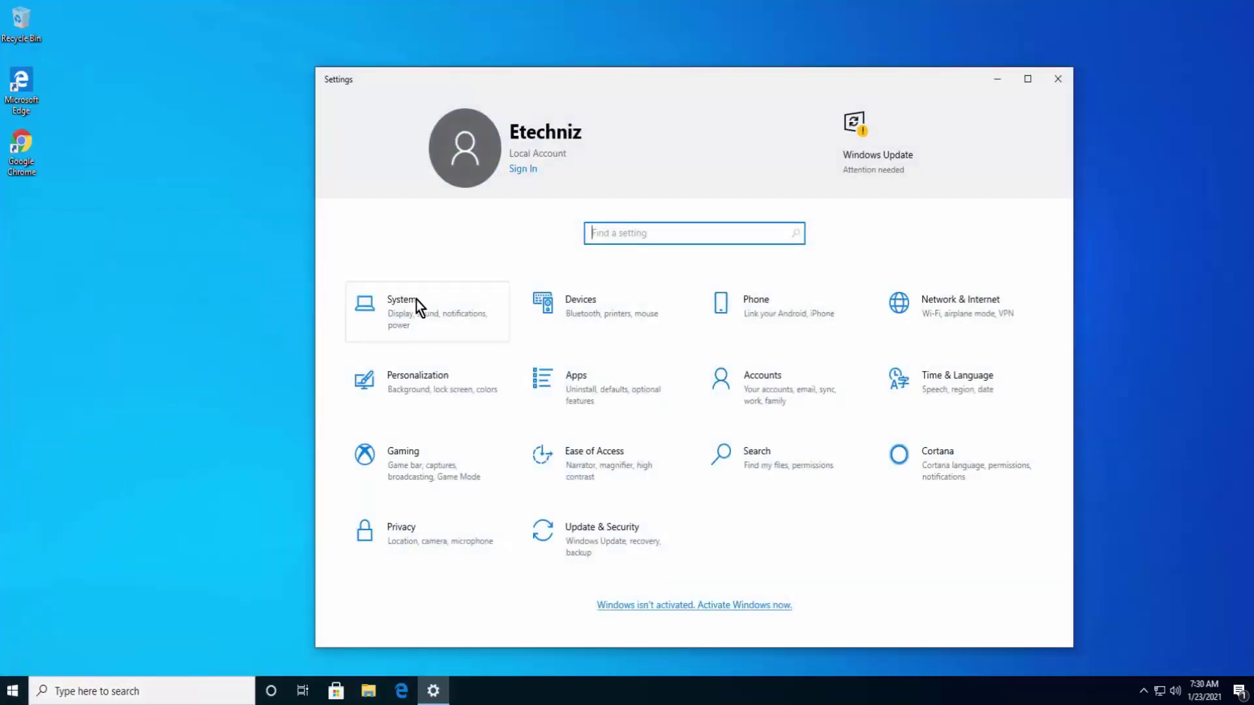
pyautogui.click(1057, 85)
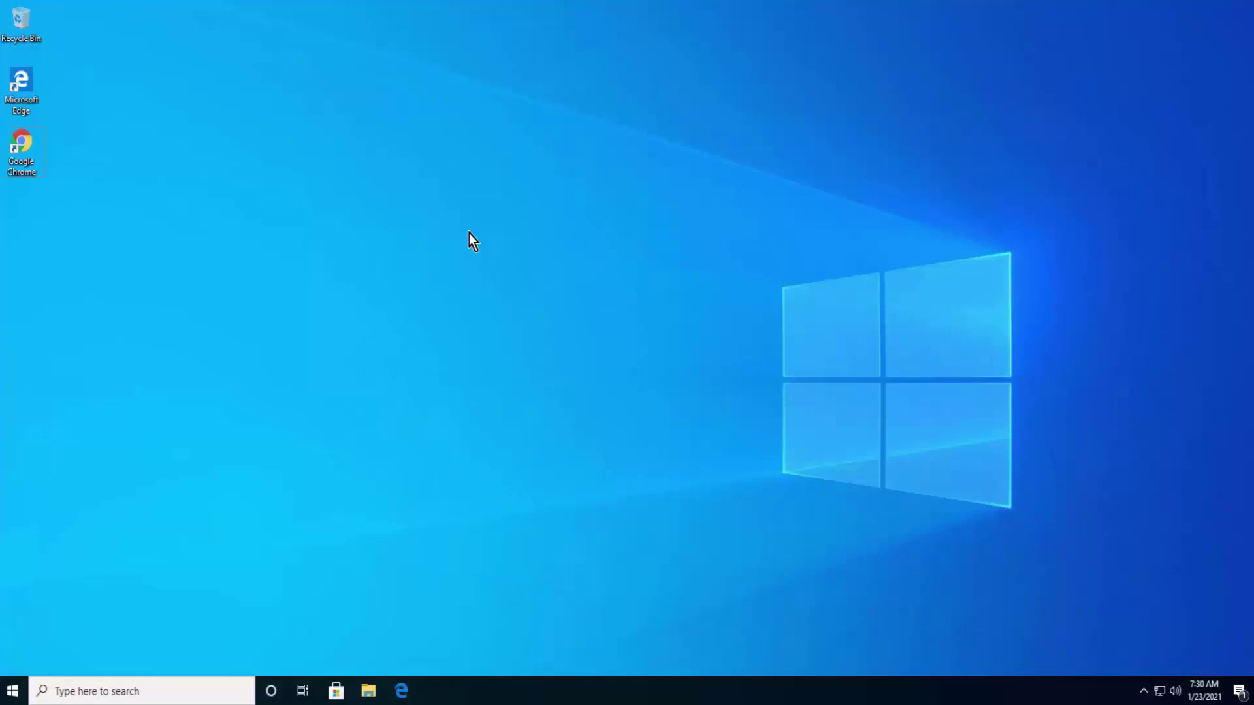
# Open the additional power settings from the Power & sleep page of the System settings
pyautogui.press('super+i')
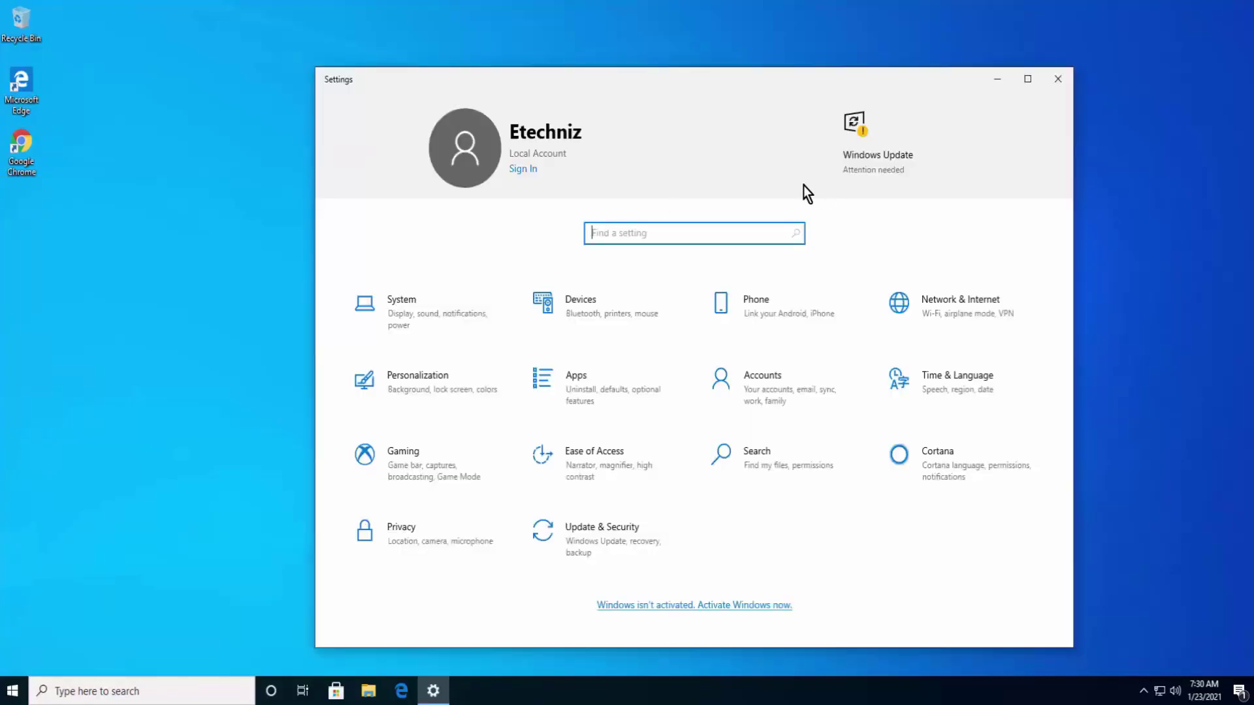
pyautogui.click(414, 323)
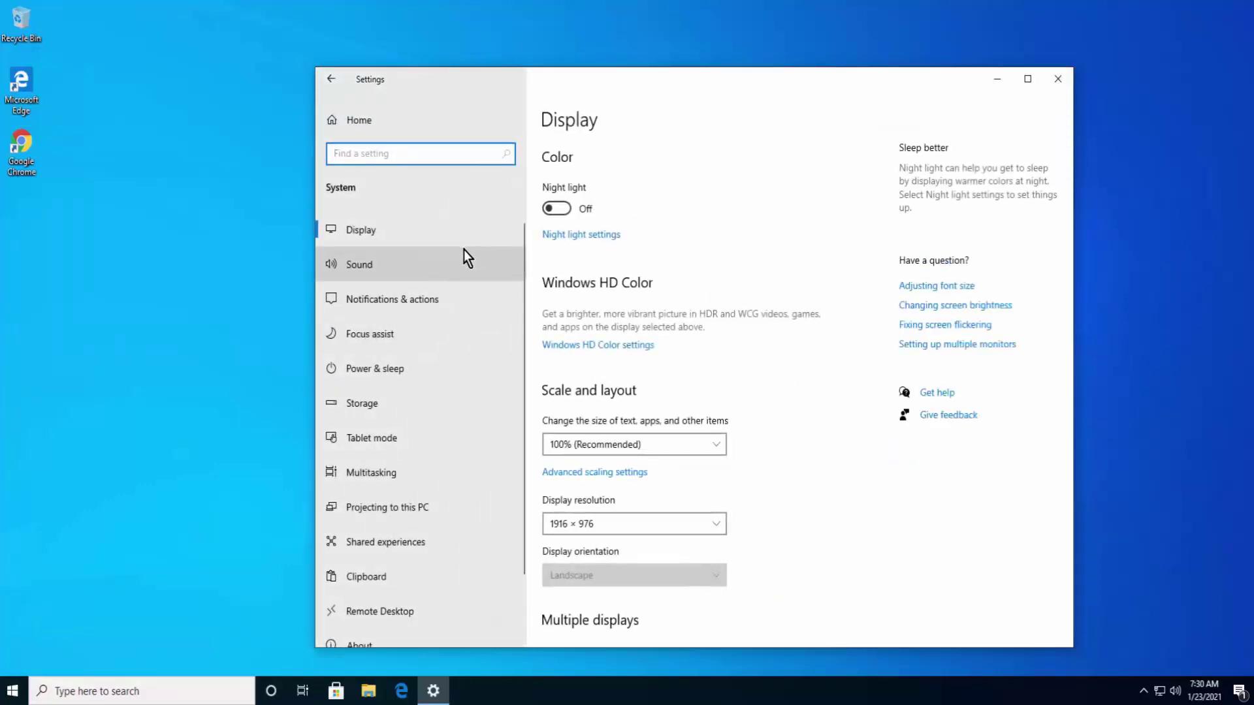
pyautogui.click(401, 371)
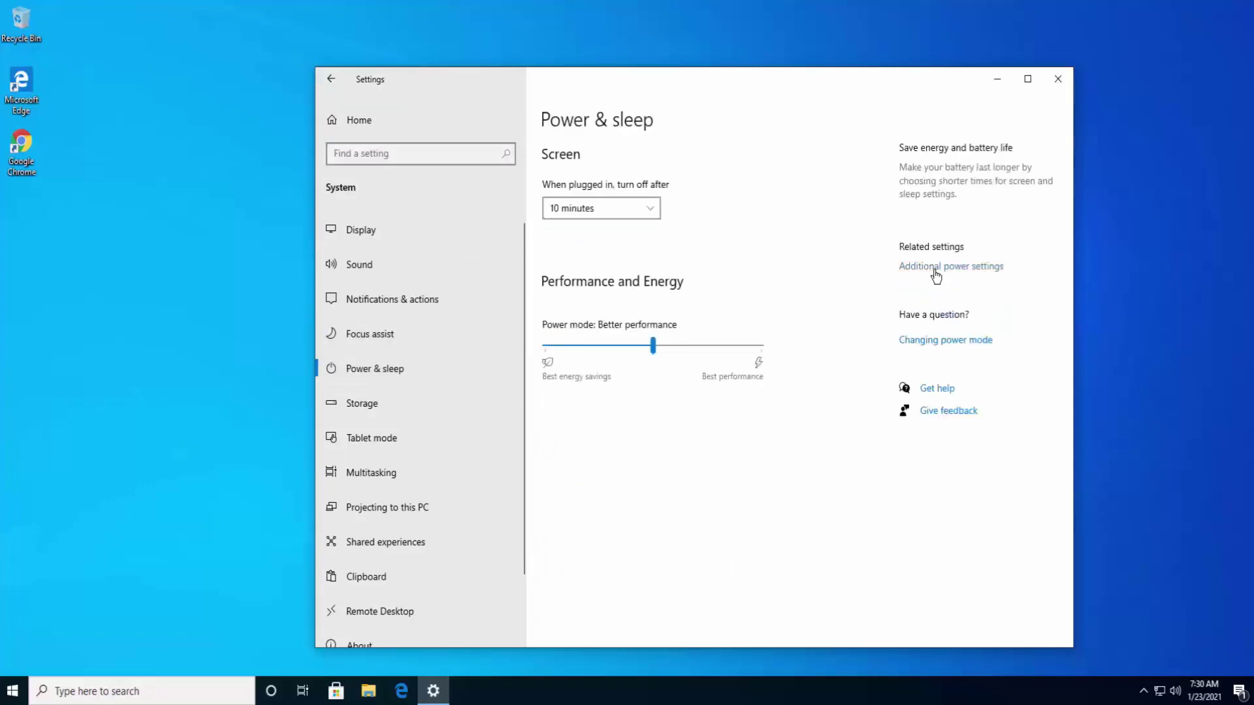
pyautogui.click(984, 269)
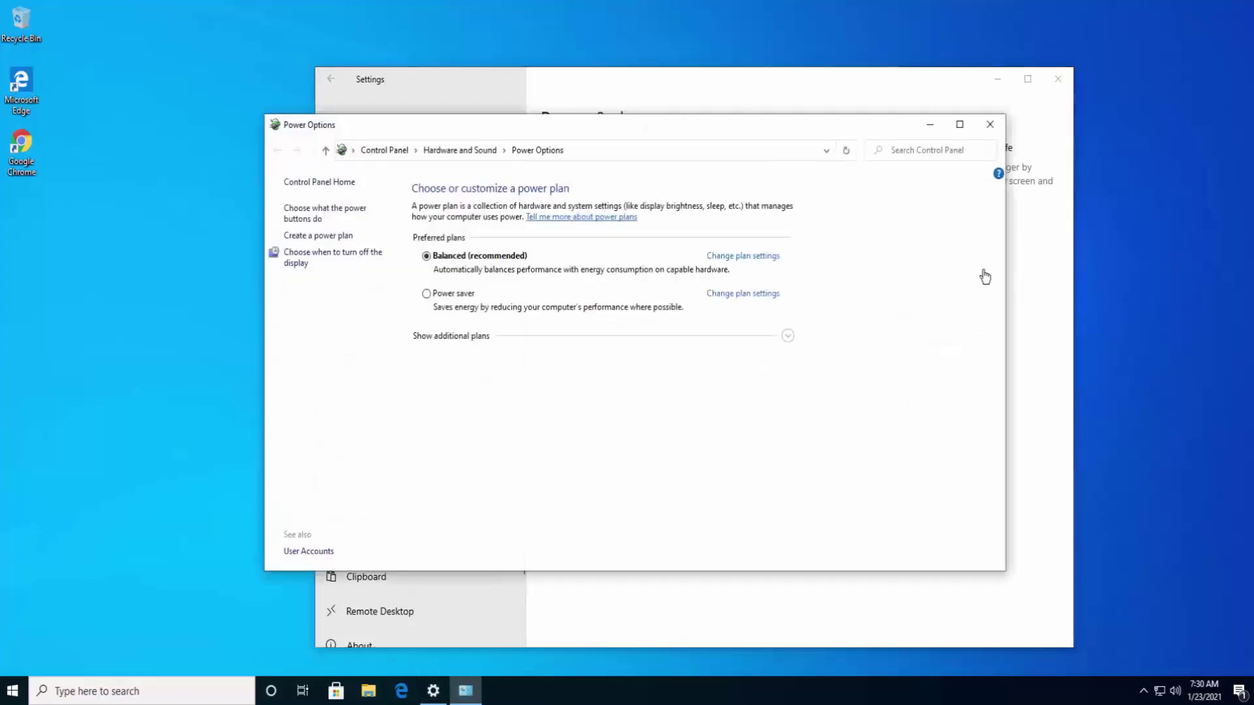
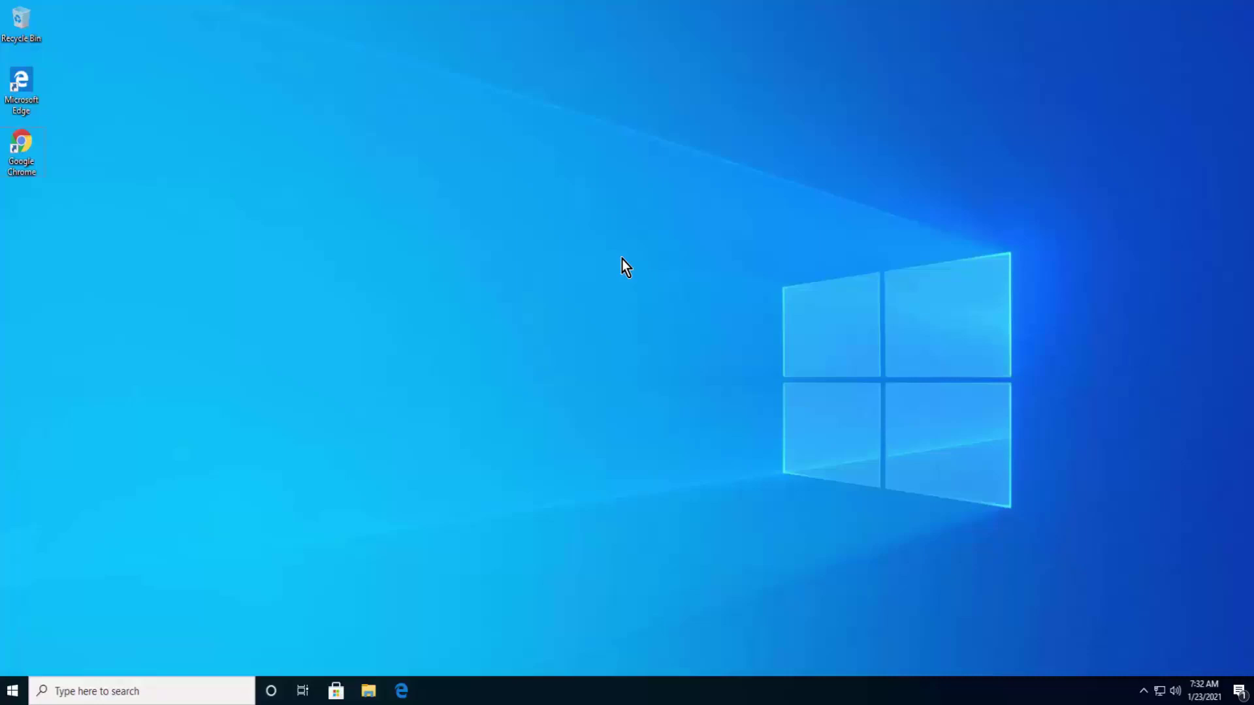
# Run devmgmt.msc to open Device Manager and expand the Display adapters category
pyautogui.press('super+r')
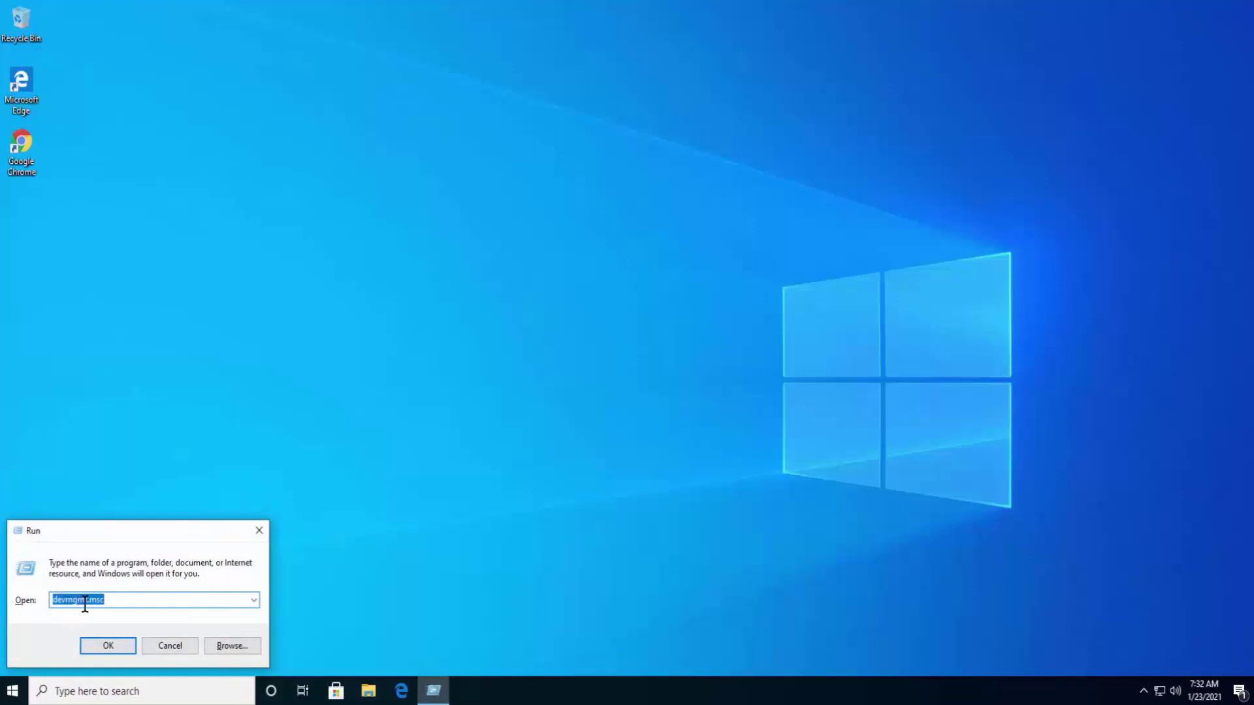
pyautogui.click(108, 645)
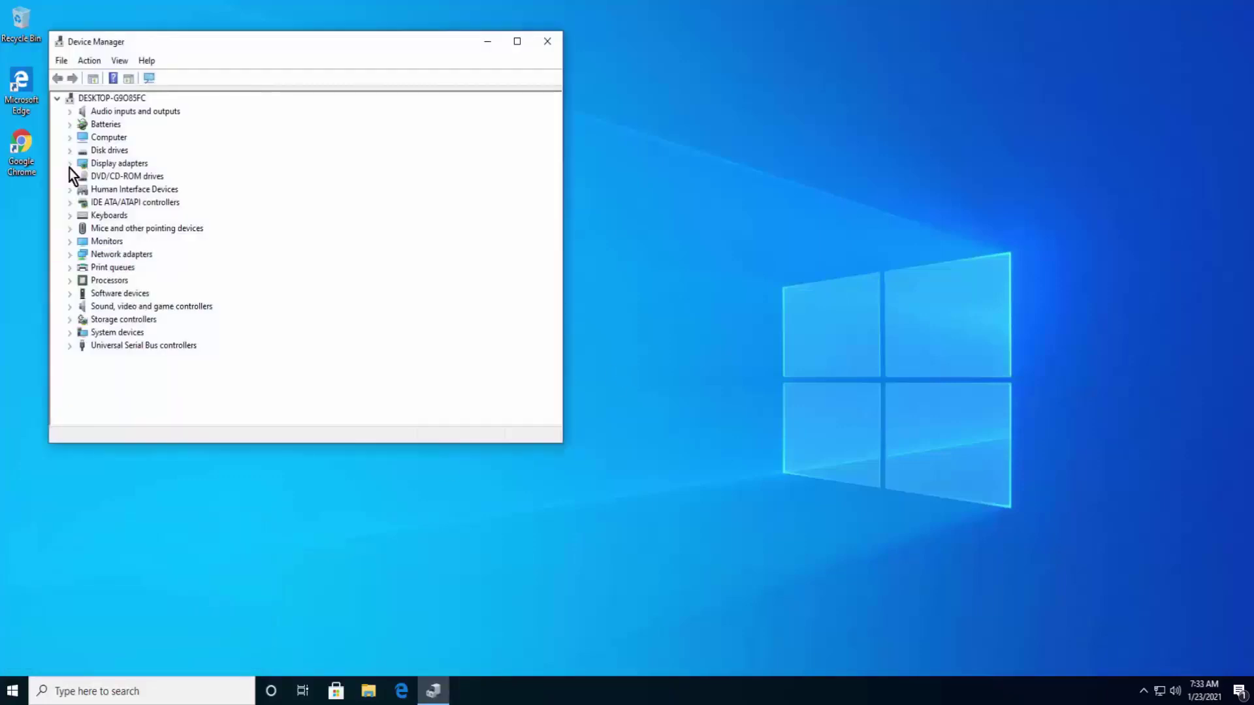
pyautogui.click(70, 164)
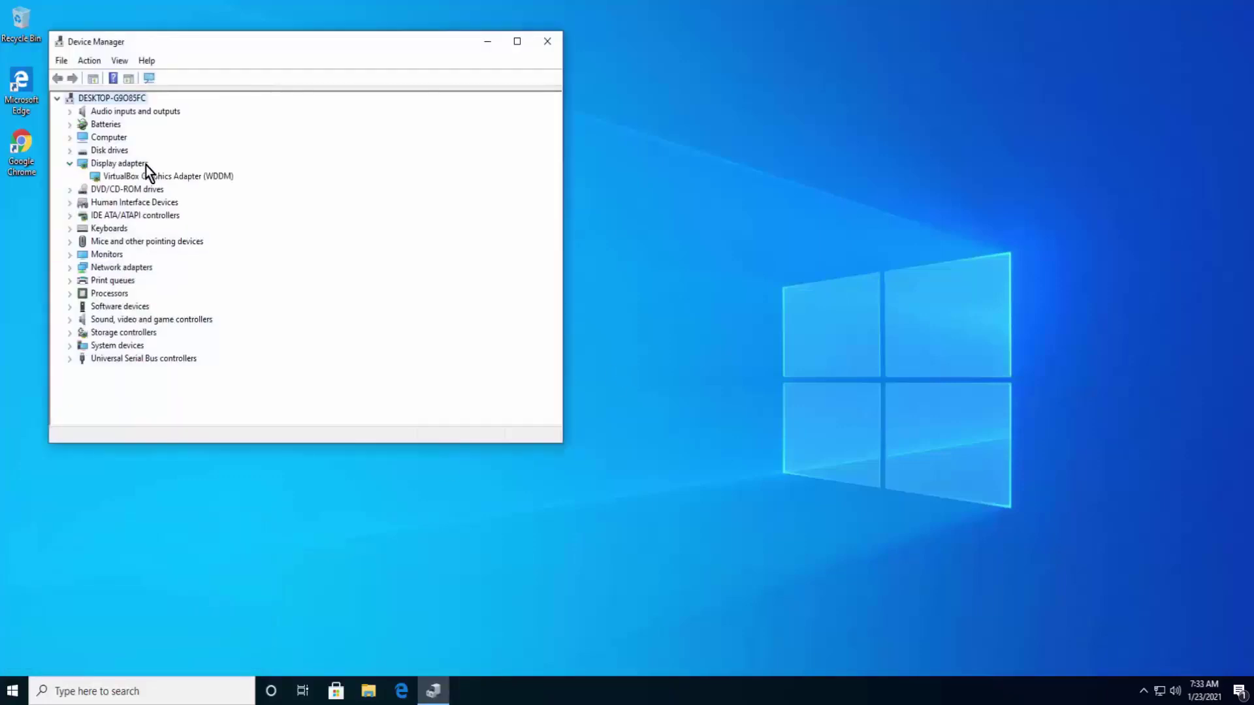
# Start a driver update for the VirtualBox Graphics Adapter (WDDM) from the driver section of its properties
pyautogui.click(218, 176)
pyautogui.rightClick(219, 177)
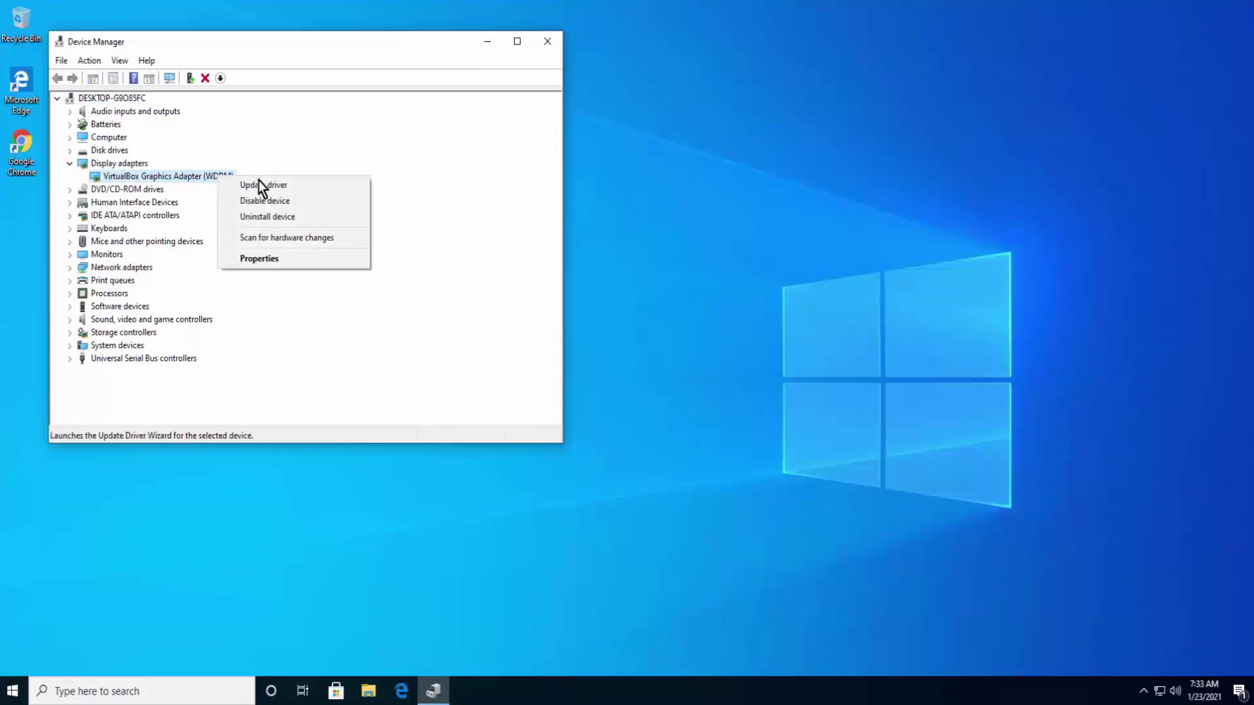
pyautogui.rightClick(195, 180)
pyautogui.click(240, 263)
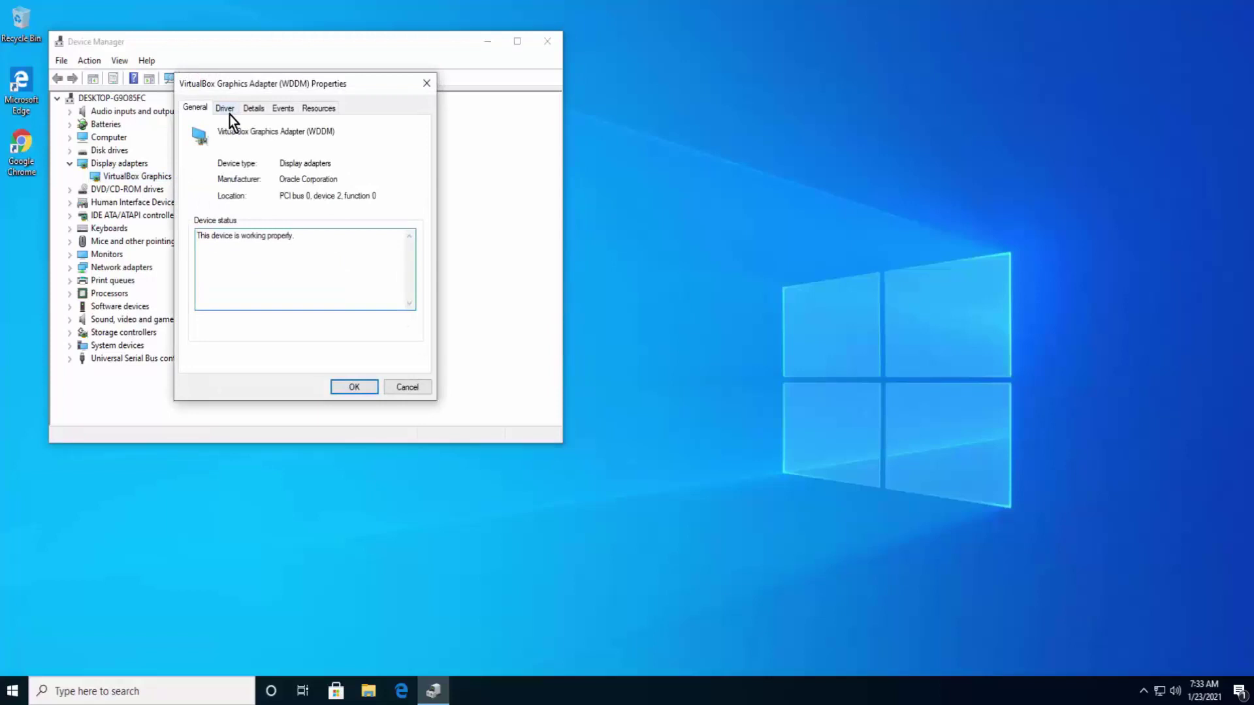
pyautogui.click(228, 111)
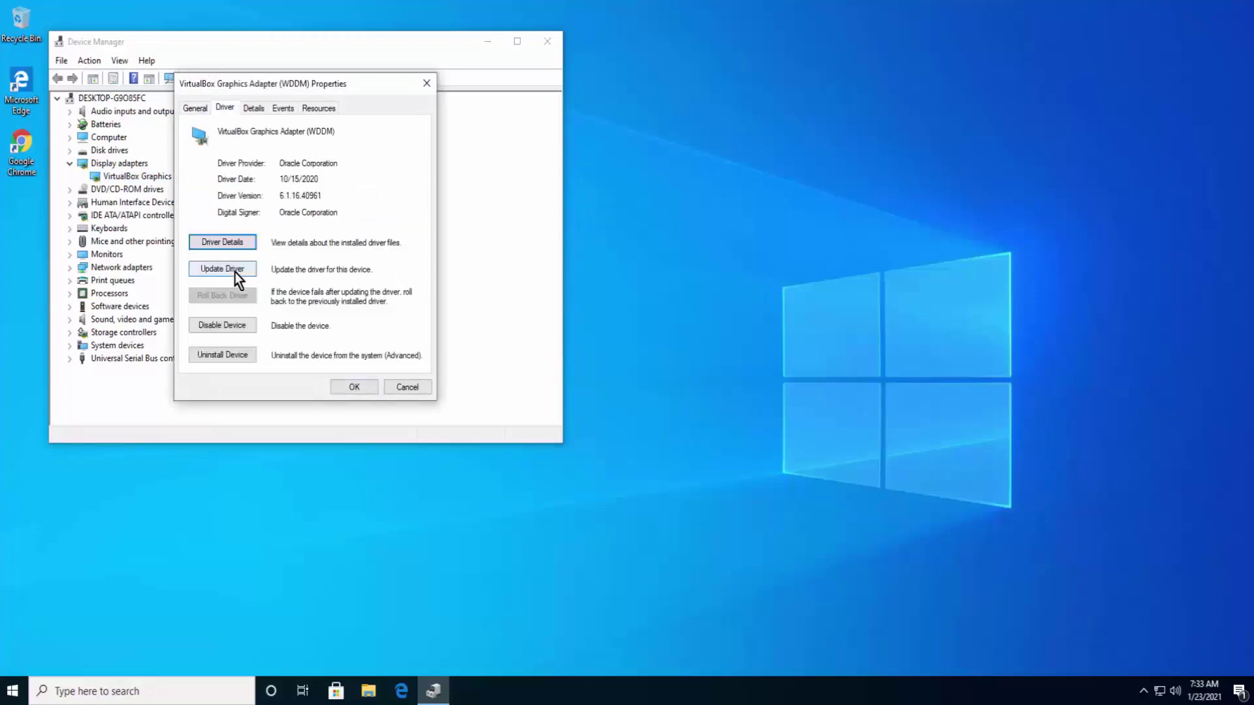
pyautogui.click(235, 271)
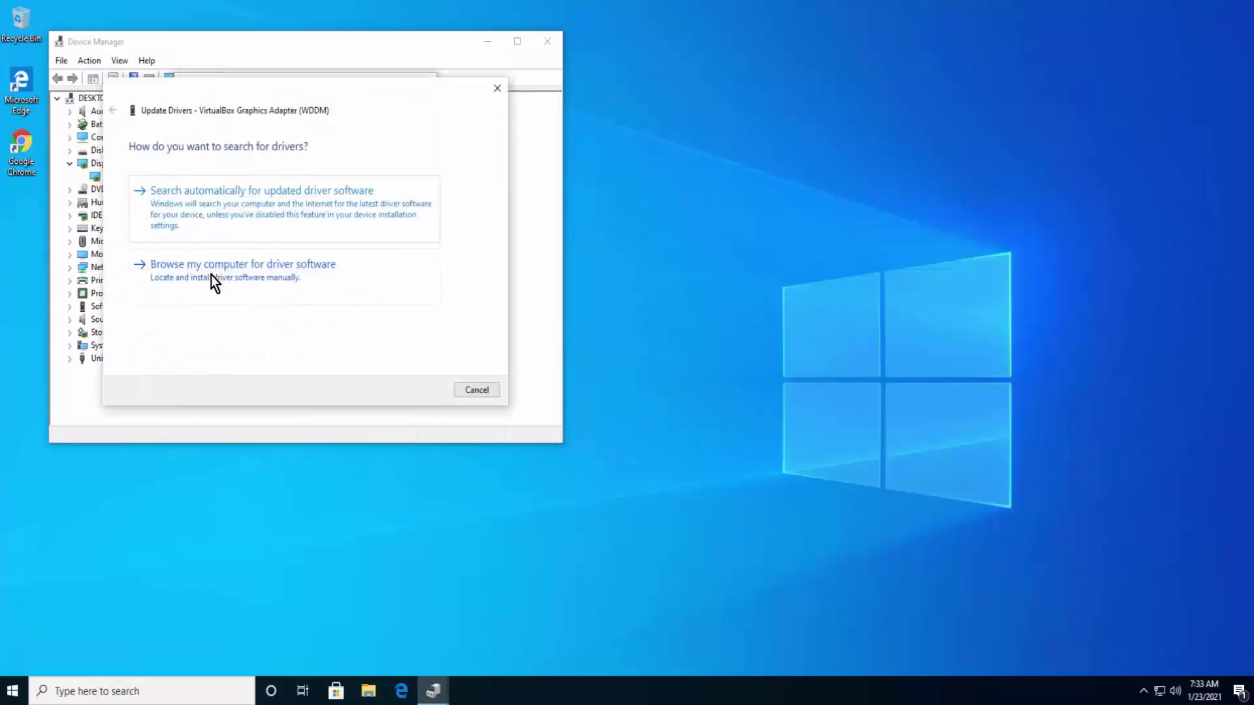
# Try selecting Microsoft Basic Display Adapter from the computer's available drivers, then cancel the update and close Device Manager
pyautogui.click(346, 274)
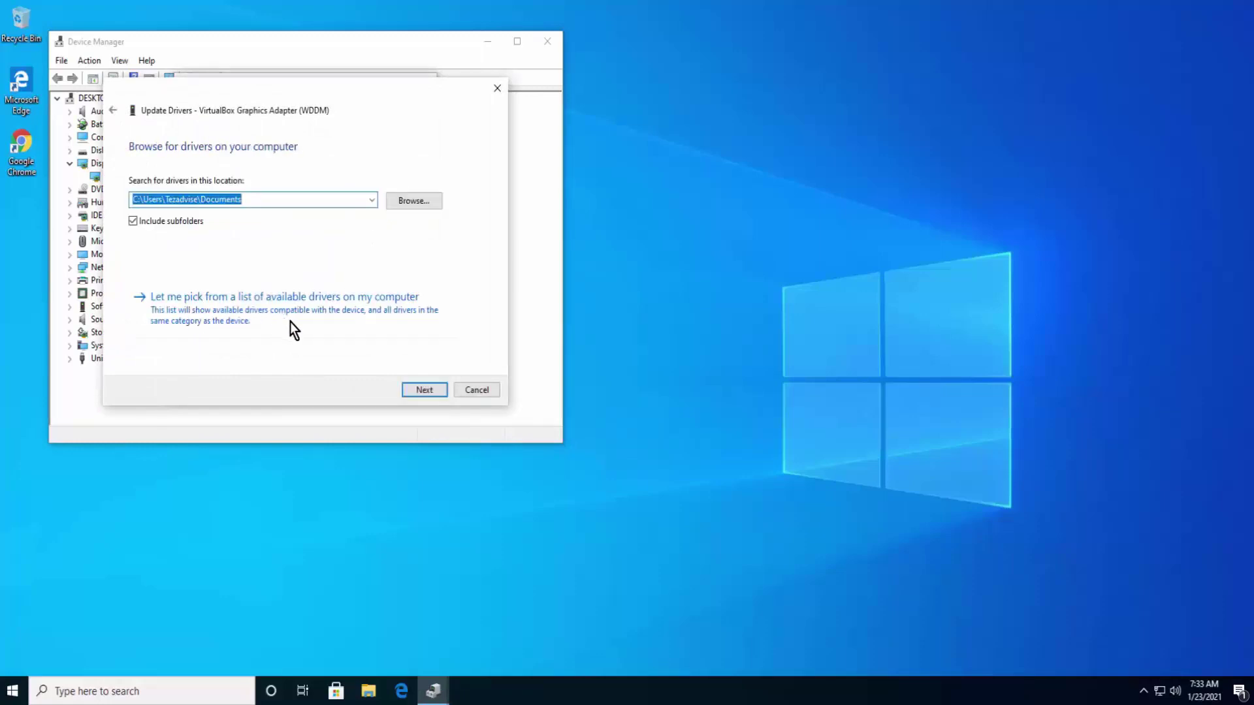
pyautogui.click(404, 310)
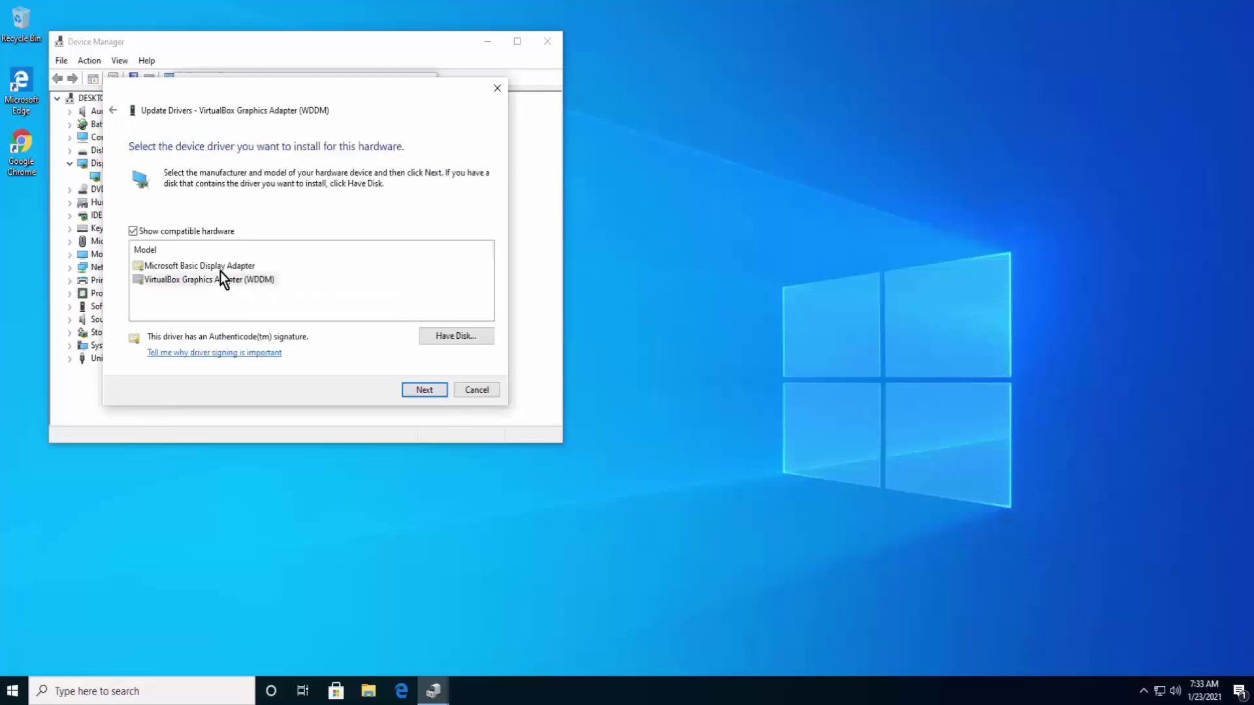
pyautogui.click(223, 267)
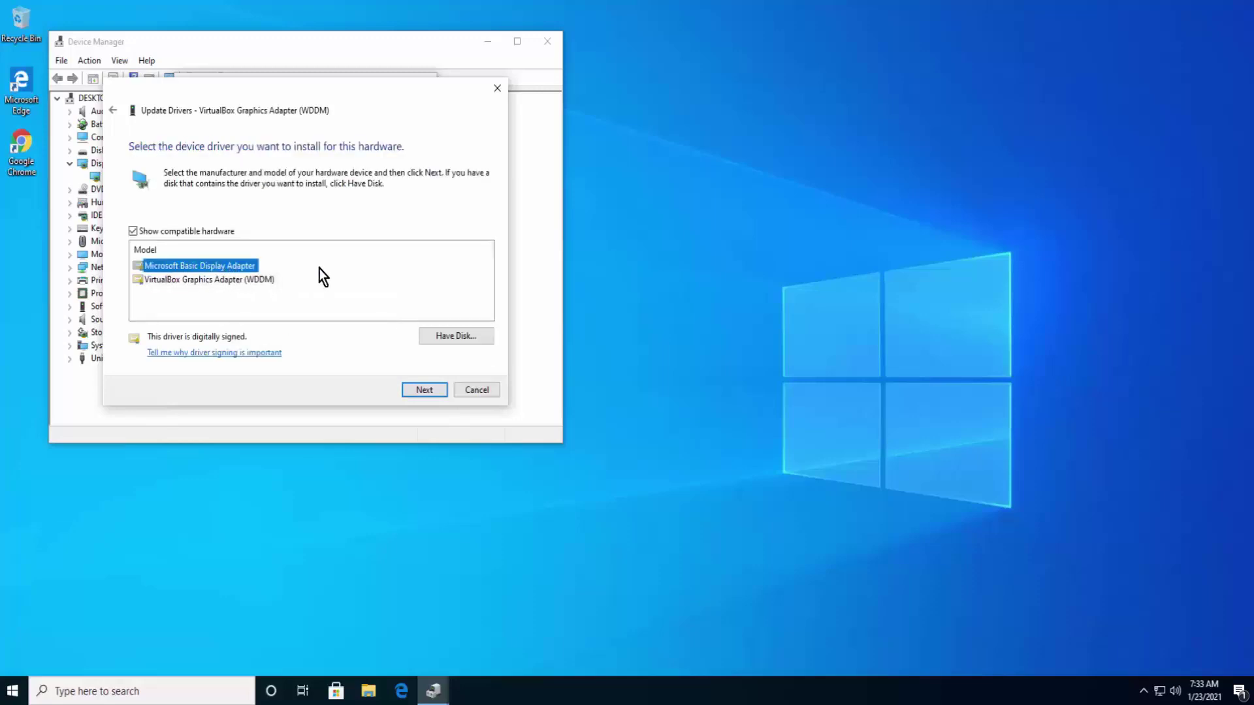
pyautogui.press('Escape')
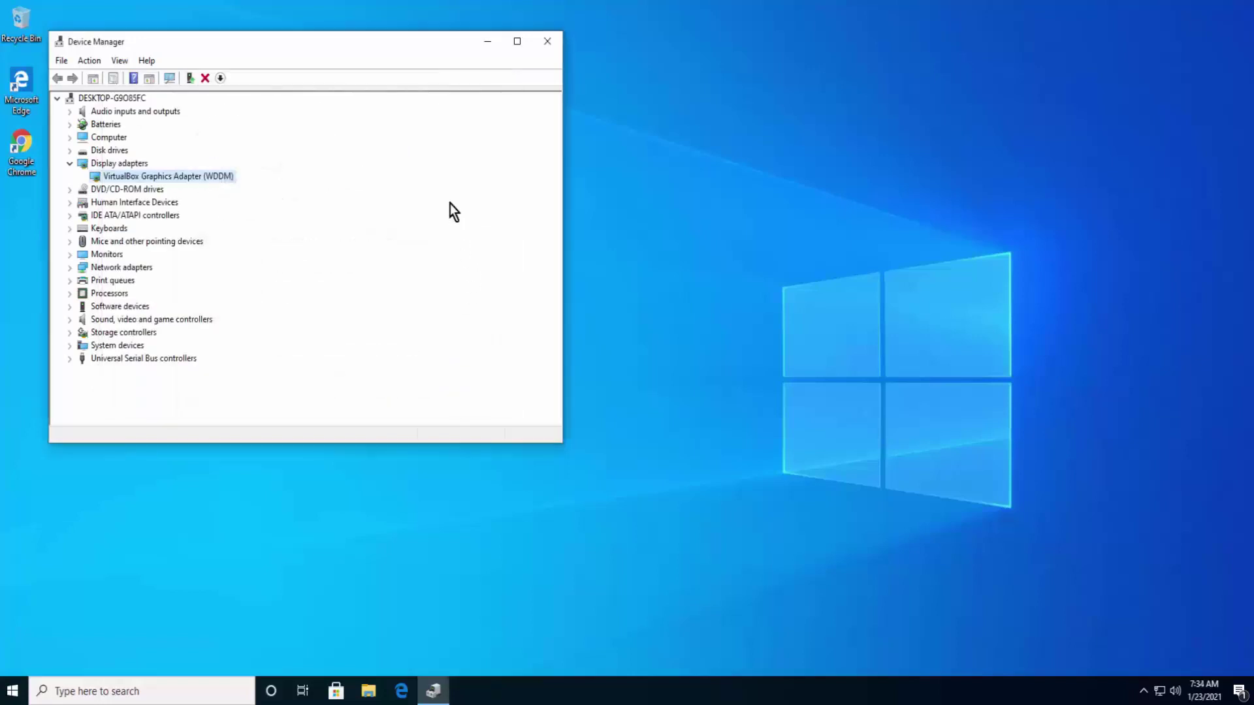
pyautogui.click(548, 42)
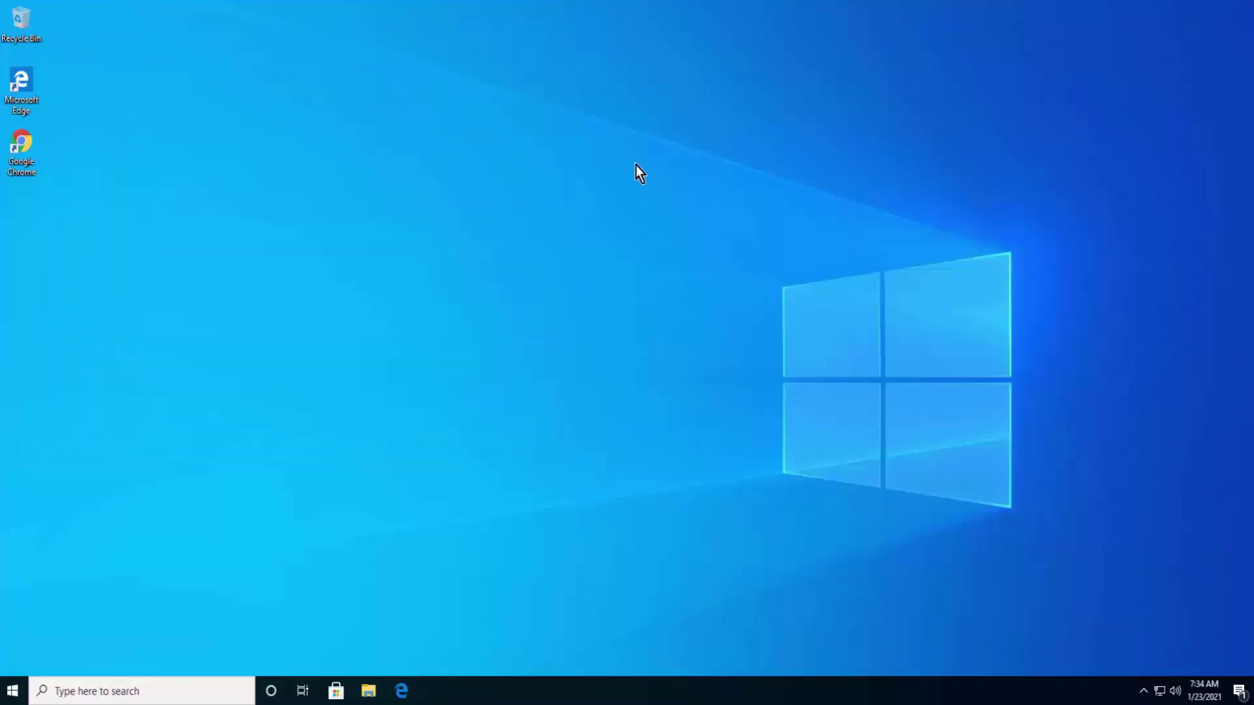